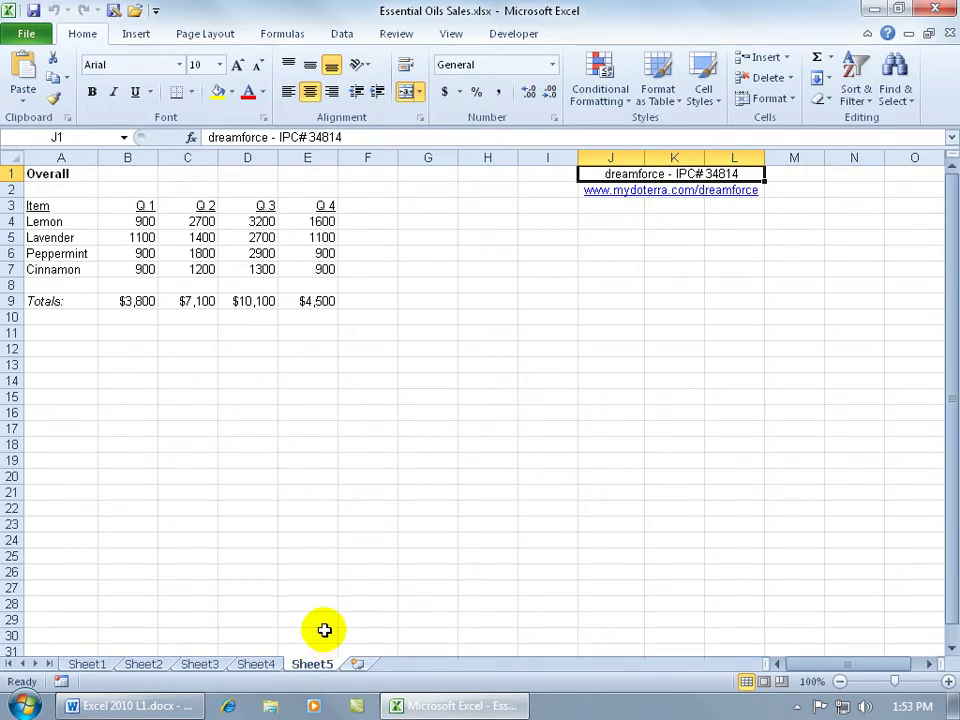
Review the California, Utah, New York and Arizona sales sheets in turn, ending on Sheet4
{"action": "left_click", "coordinate": [86, 664]}
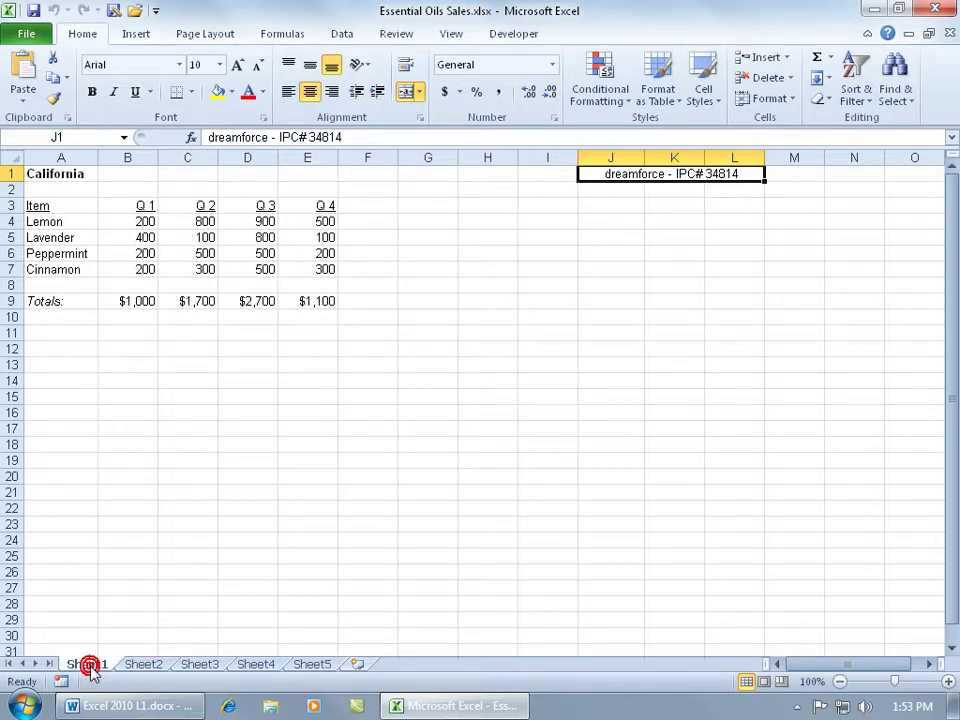
{"action": "left_click", "coordinate": [145, 664]}
{"action": "left_click", "coordinate": [199, 664]}
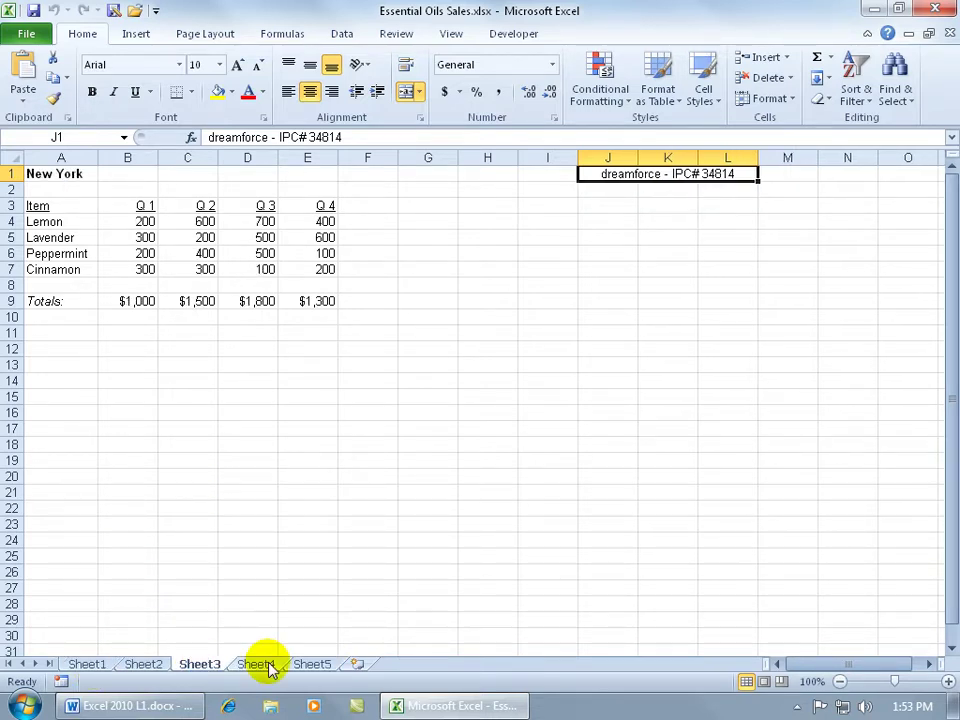
{"action": "left_click", "coordinate": [262, 664]}
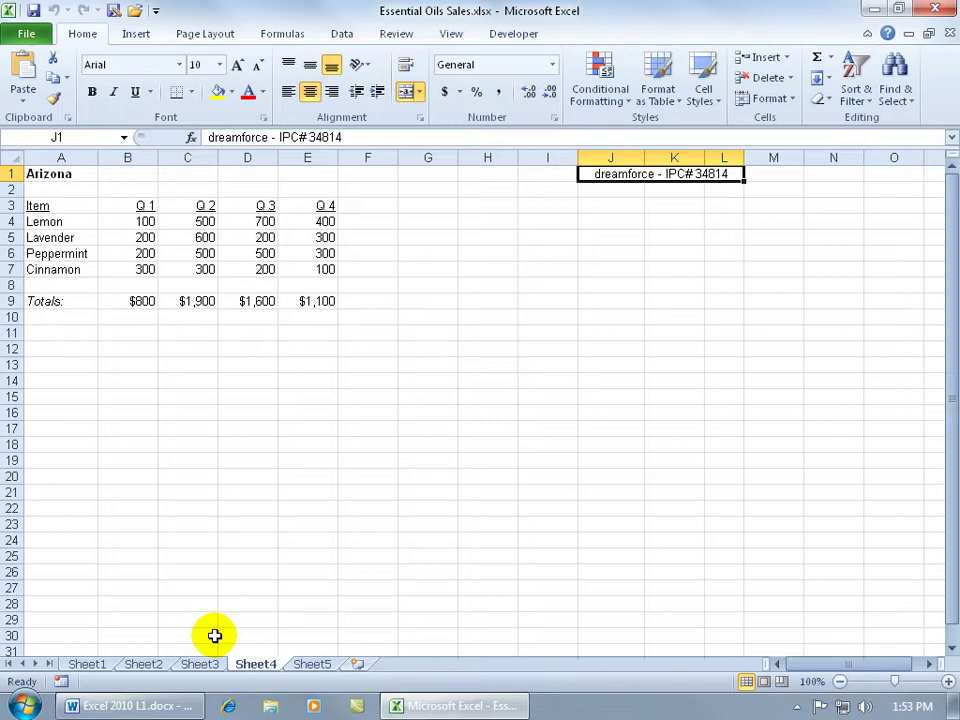
Rename the Sheet1 tab to 'California'
{"action": "left_click", "coordinate": [95, 666]}
{"action": "double_click", "coordinate": [95, 666]}
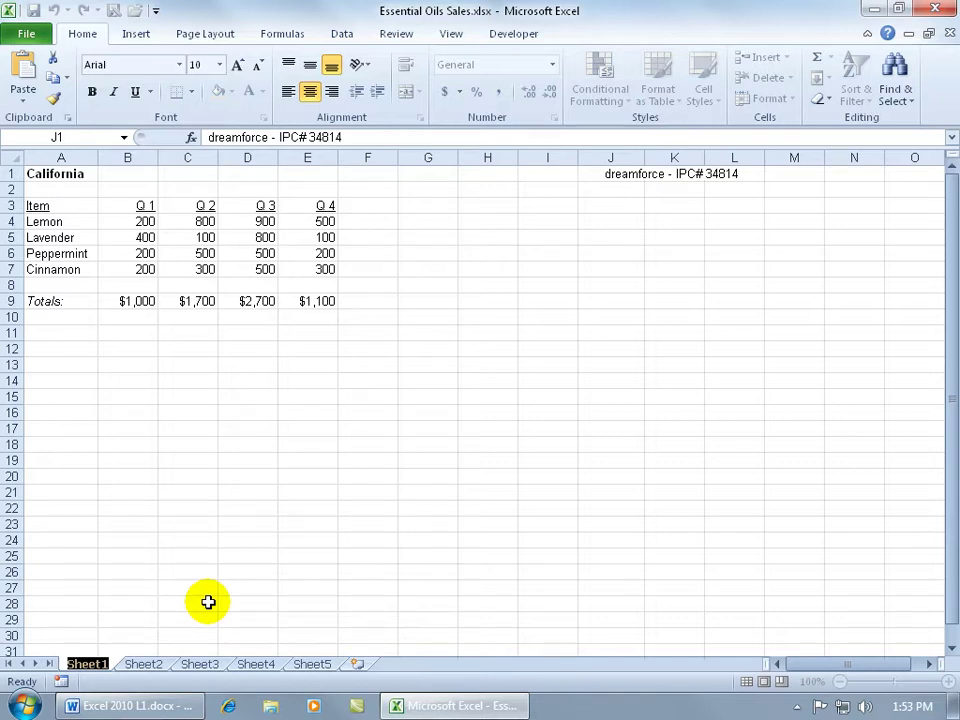
{"action": "type", "text": "California"}
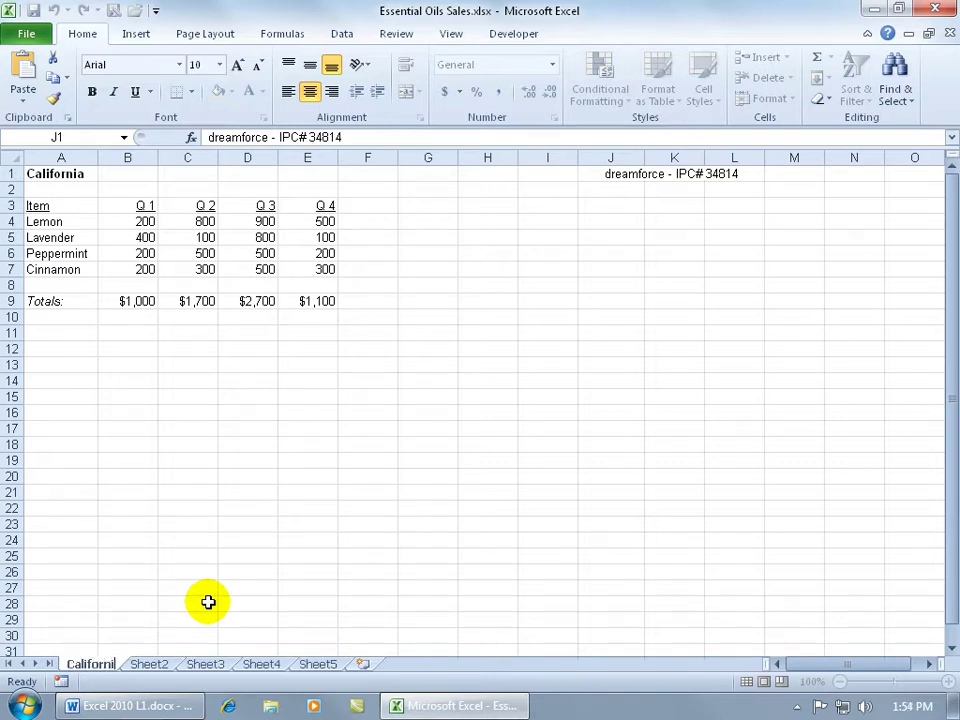
{"action": "key", "text": "Return"}
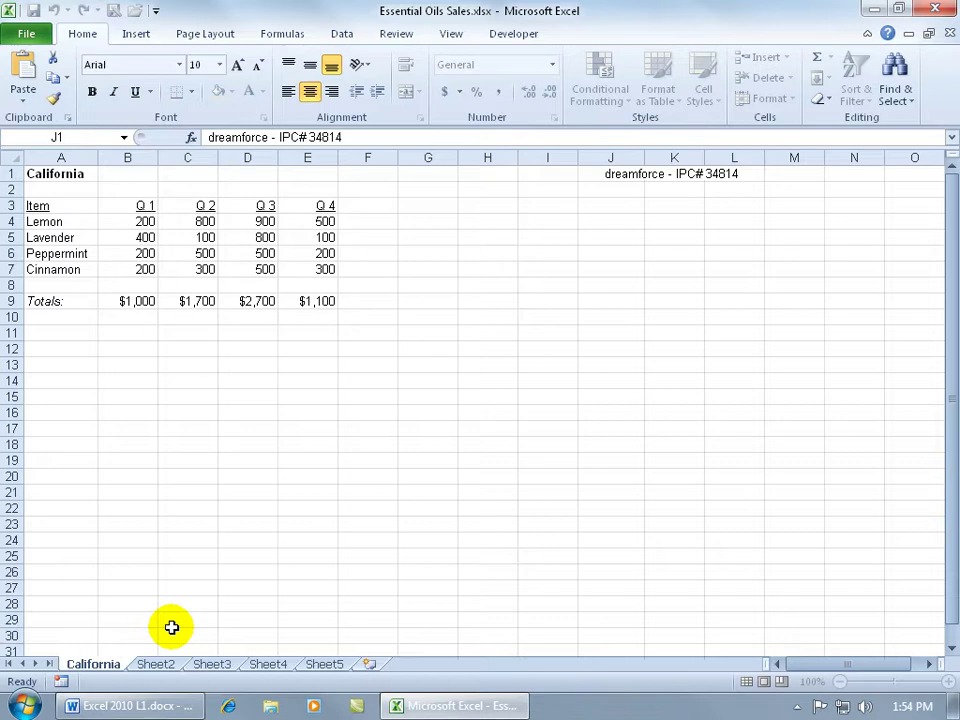
{"action": "key", "text": "Return"}
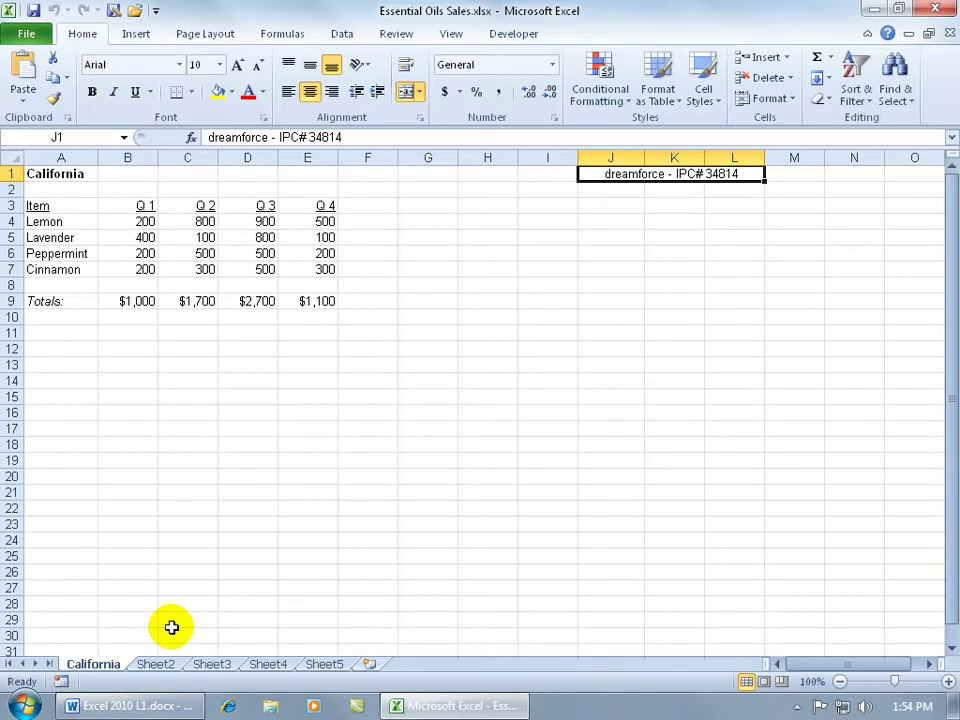
Rename the Sheet2 tab to 'Utah' through the tab's Rename option
{"action": "left_click", "coordinate": [160, 664]}
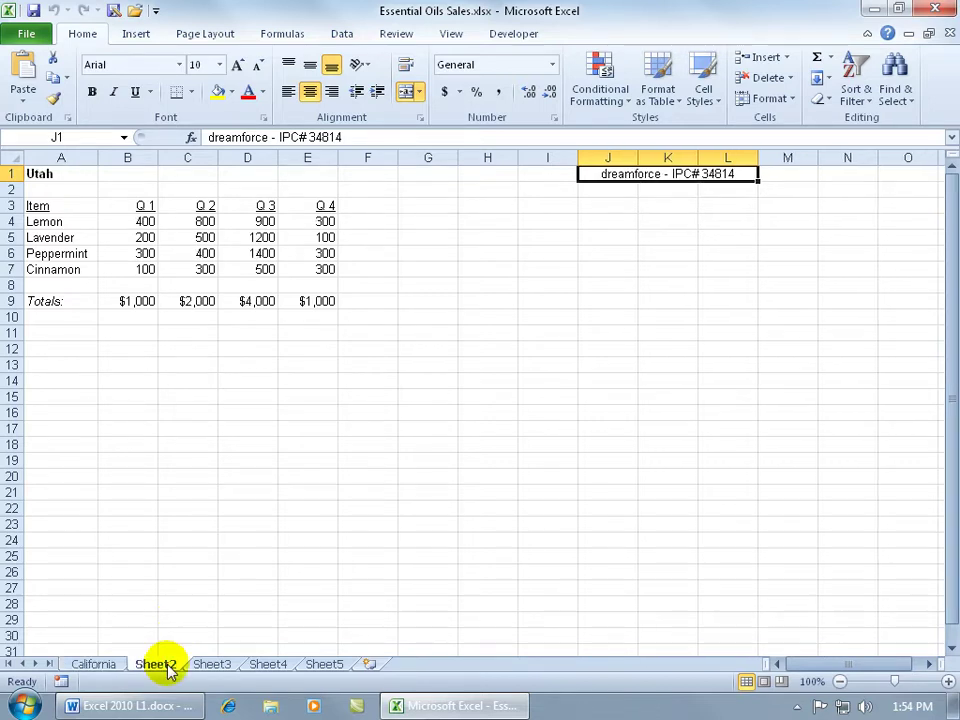
{"action": "right_click", "coordinate": [162, 665]}
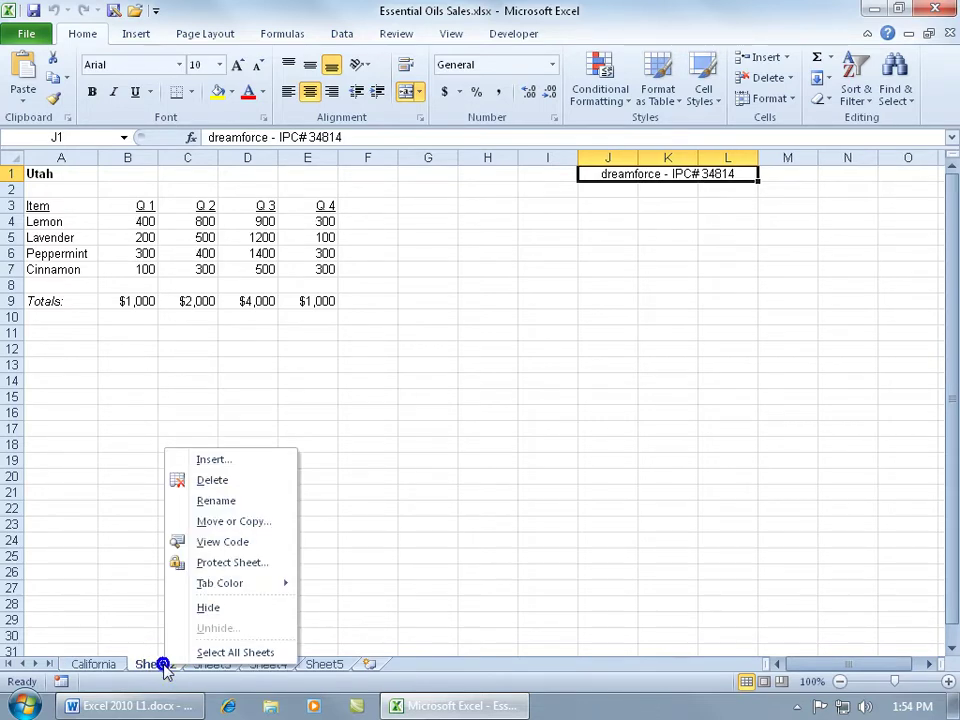
{"action": "left_click", "coordinate": [242, 500]}
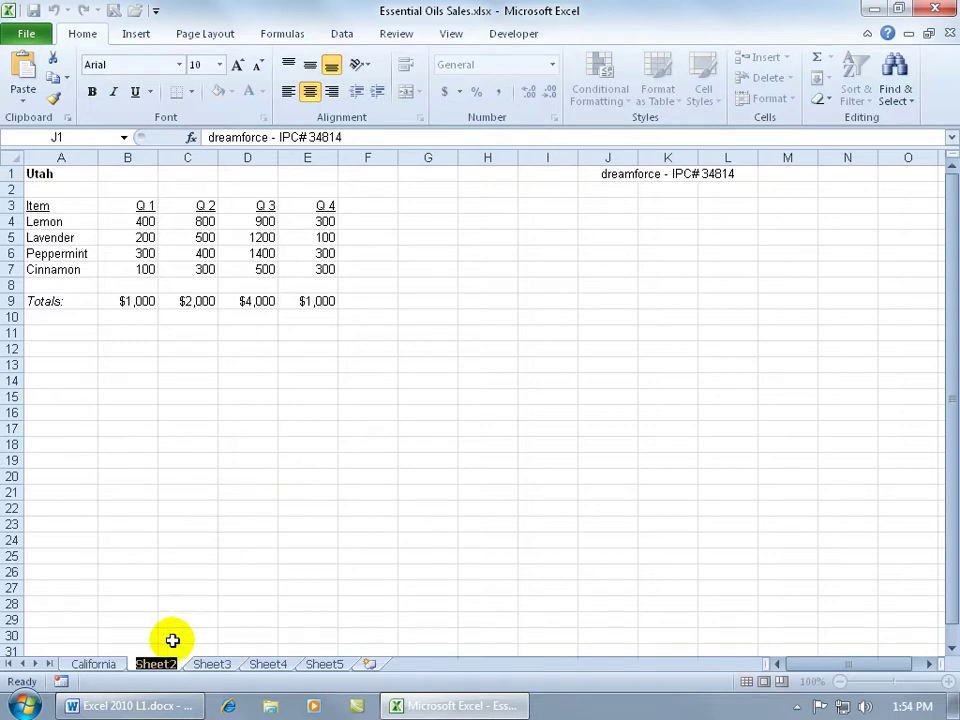
{"action": "type", "text": "Utah"}
{"action": "key", "text": "Return"}
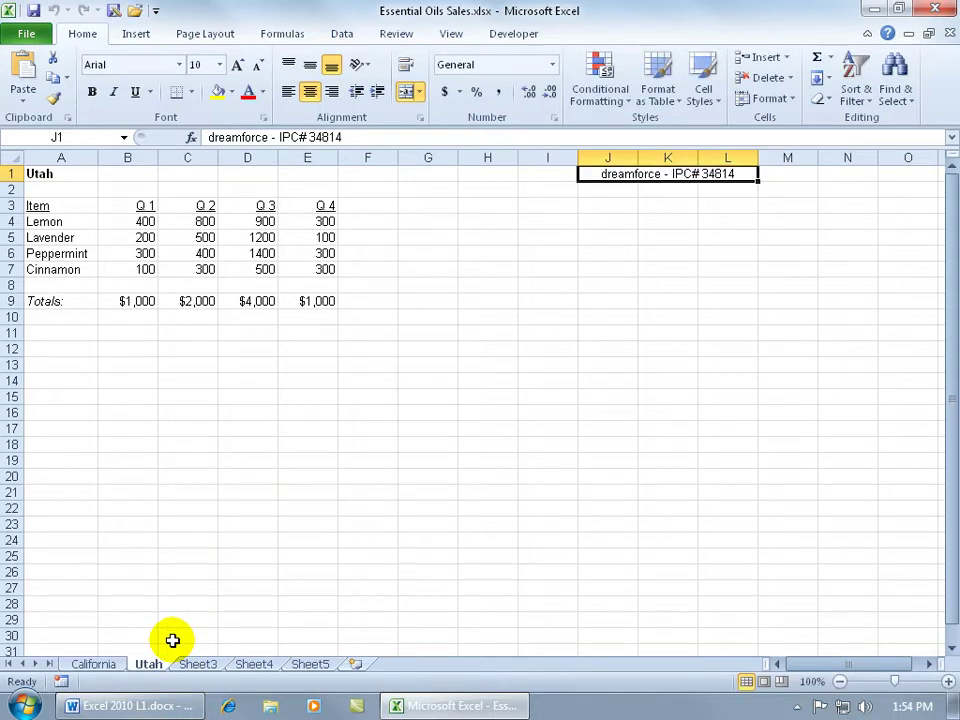
Rename Sheet3 to 'NY' using Home > Format > Rename Sheet
{"action": "left_click", "coordinate": [190, 667]}
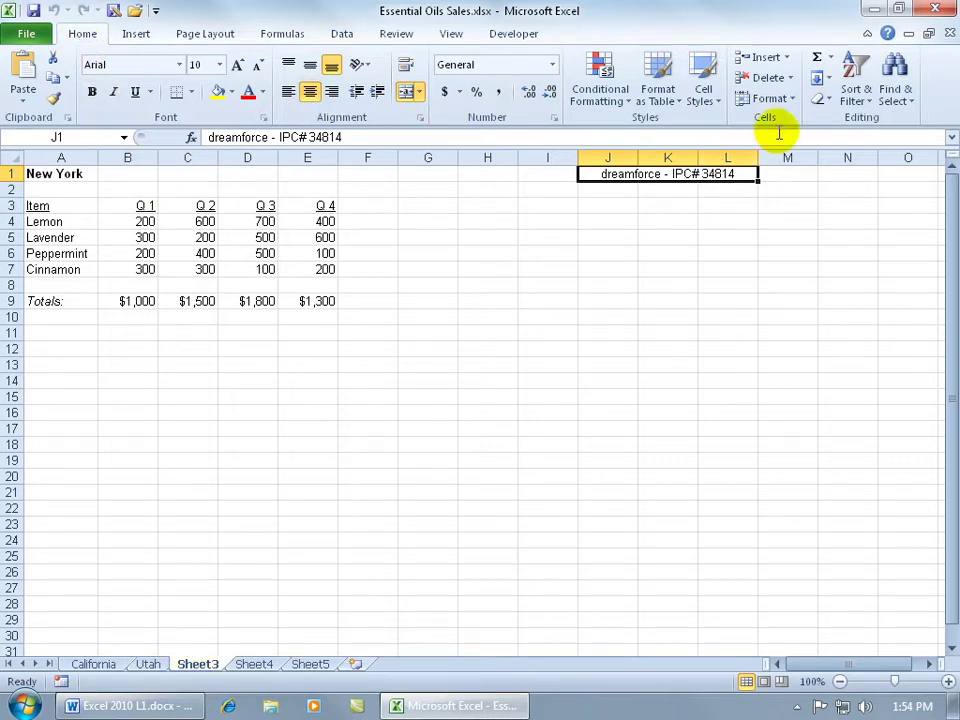
{"action": "left_click", "coordinate": [788, 98]}
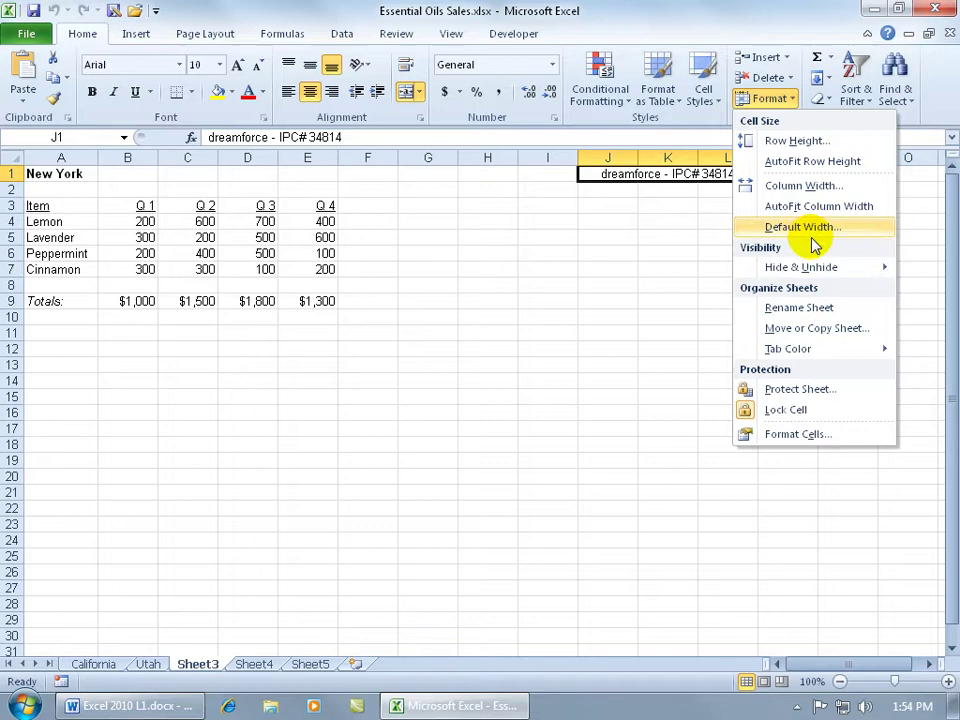
{"action": "left_click", "coordinate": [805, 308]}
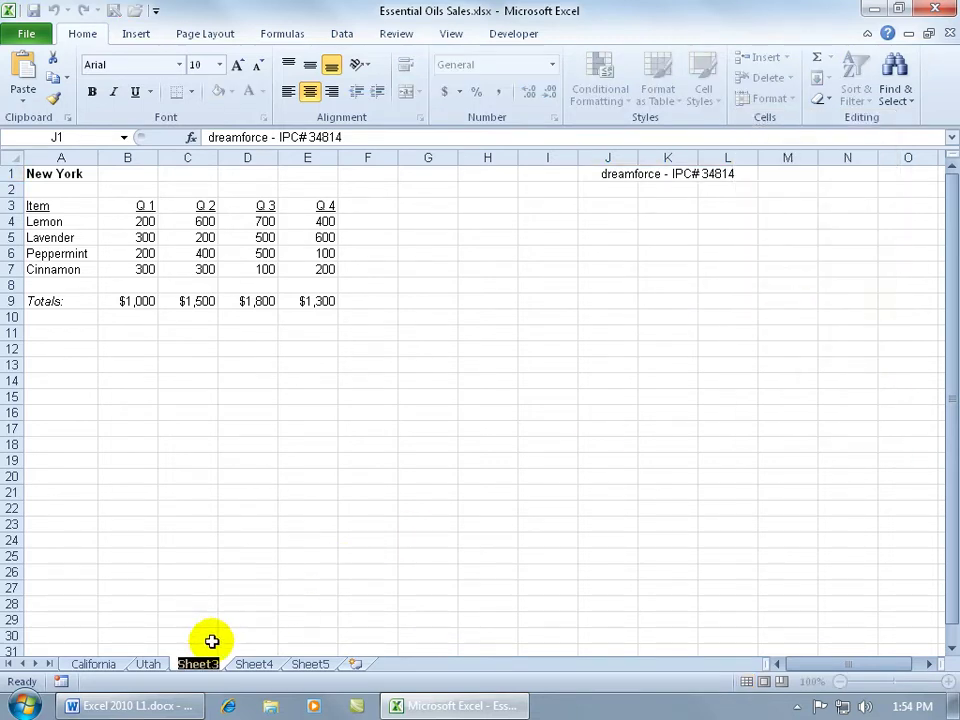
{"action": "type", "text": "NY"}
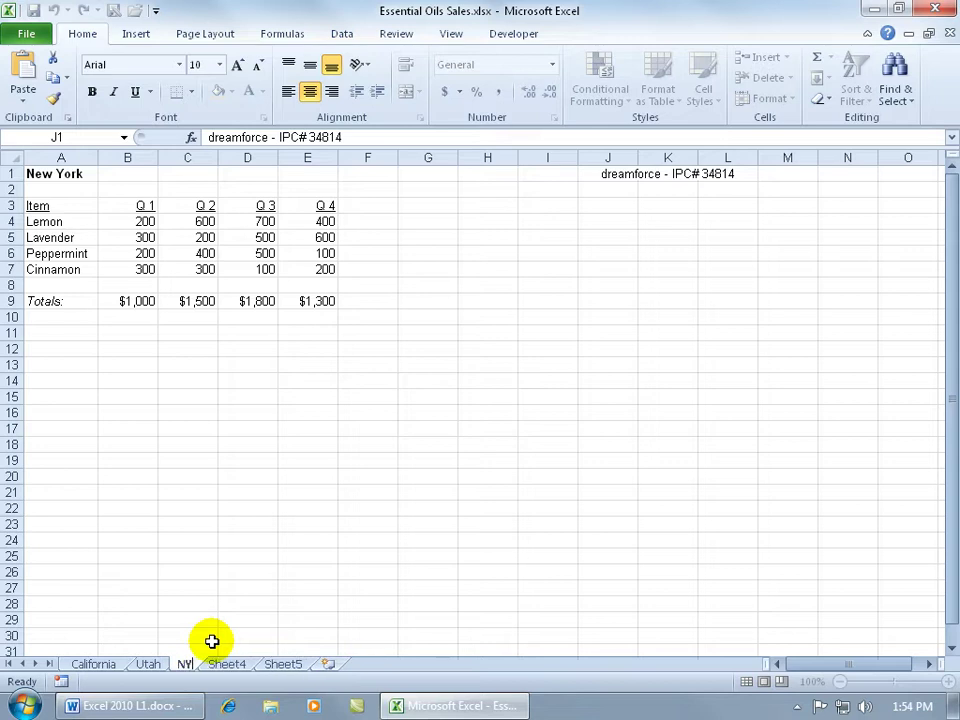
{"action": "key", "text": "Return"}
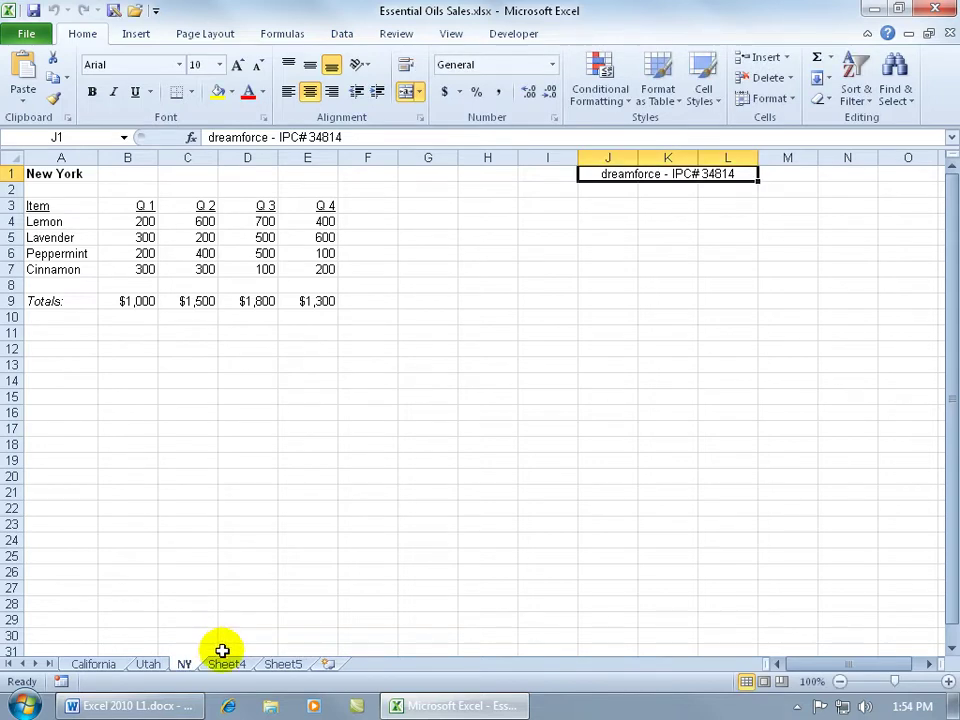
Rename the Arizona sheet, Sheet4, to 'AZ'
{"action": "left_click", "coordinate": [233, 664]}
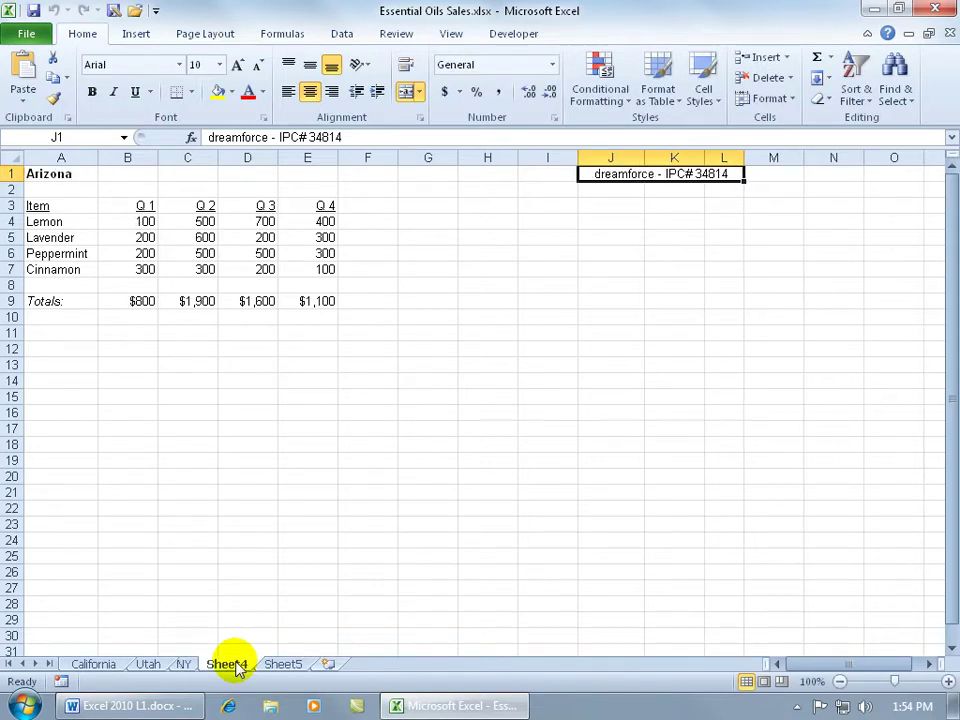
{"action": "double_click", "coordinate": [233, 664]}
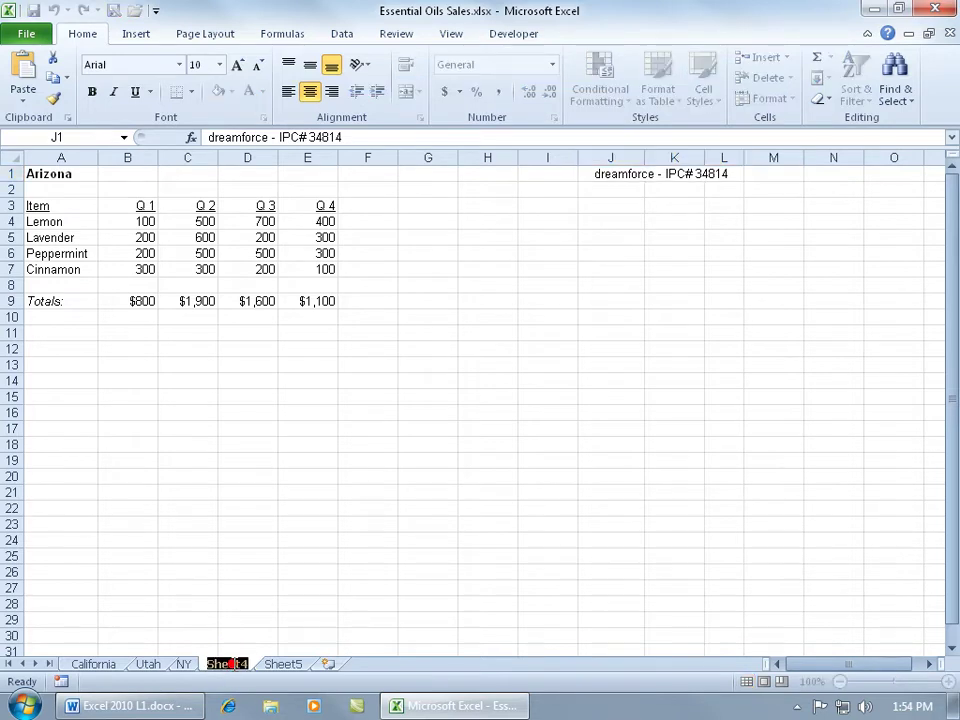
{"action": "type", "text": "AZ"}
{"action": "key", "text": "Return"}
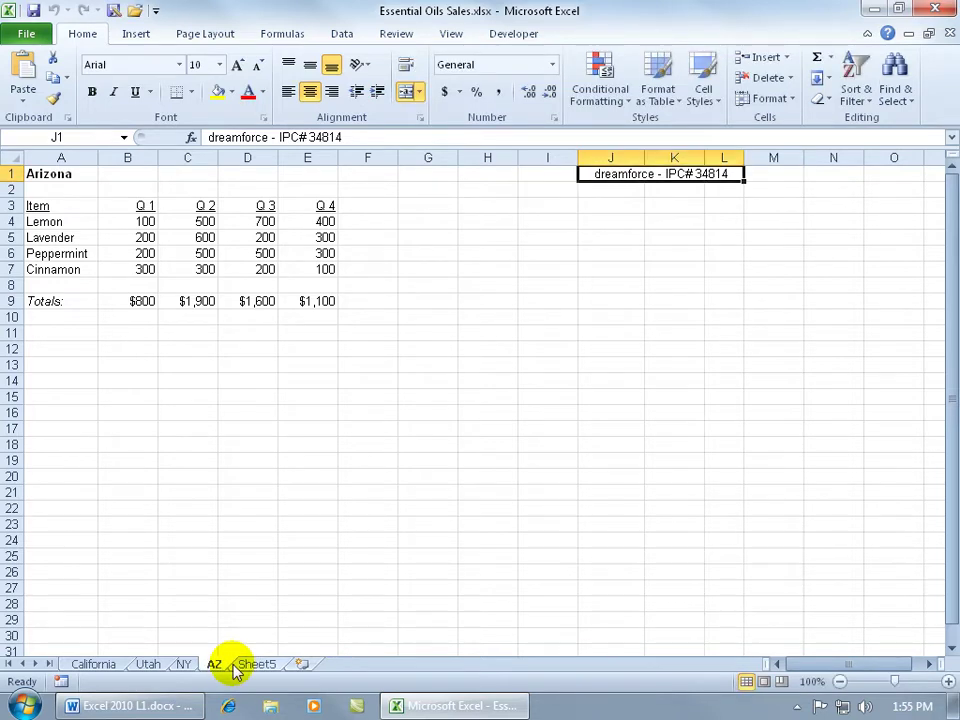
Rename the overall summary sheet, Sheet5, to 'Totals'
{"action": "left_click", "coordinate": [254, 665]}
{"action": "double_click", "coordinate": [253, 664]}
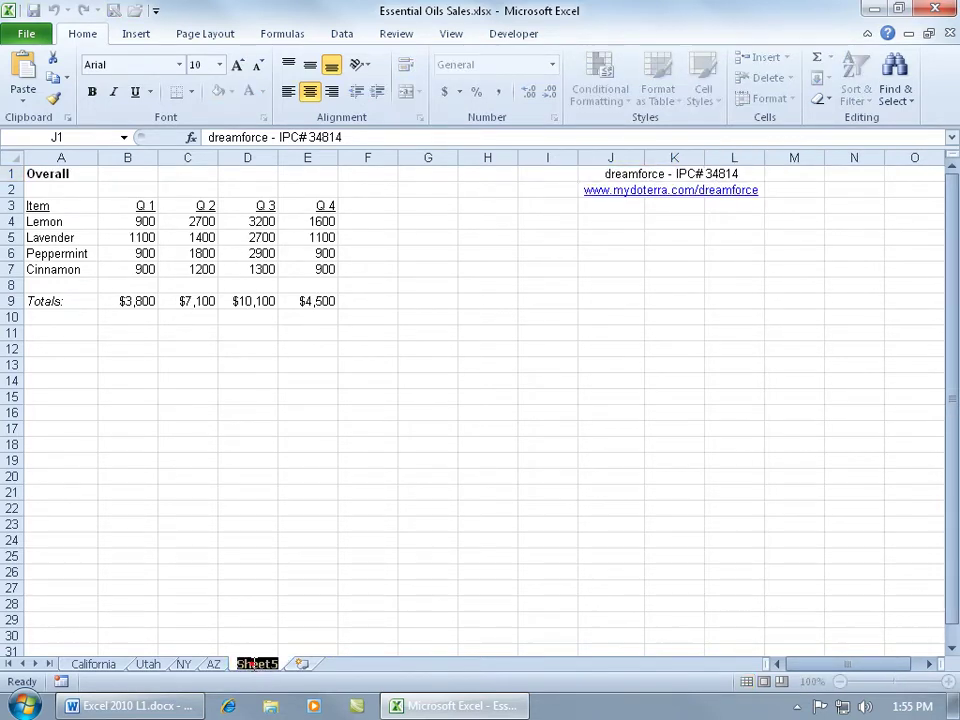
{"action": "type", "text": "Totals"}
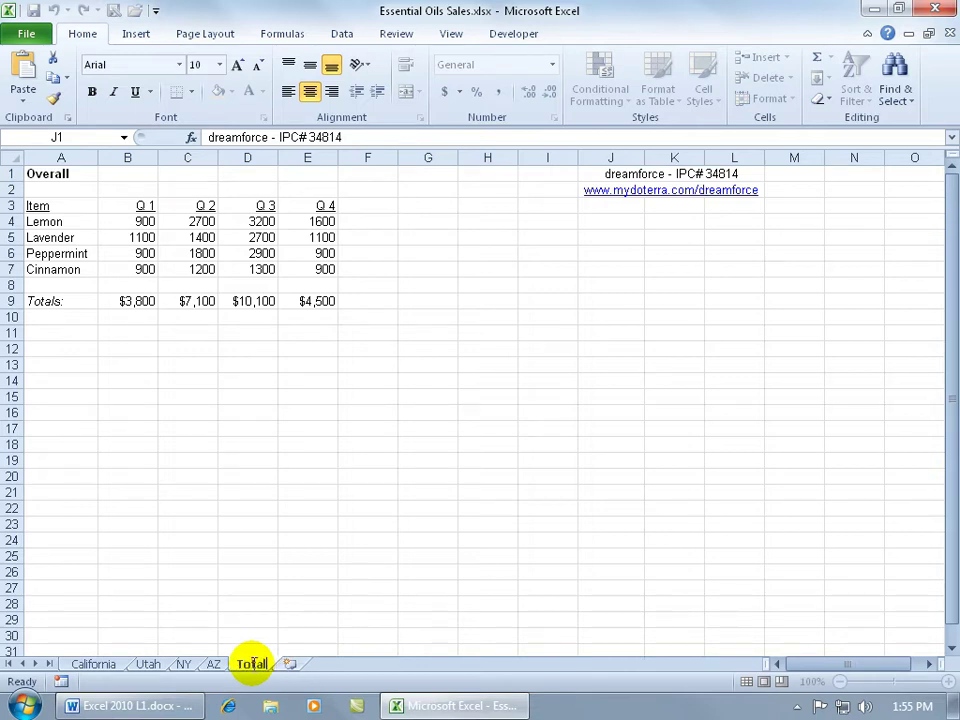
{"action": "key", "text": "Return"}
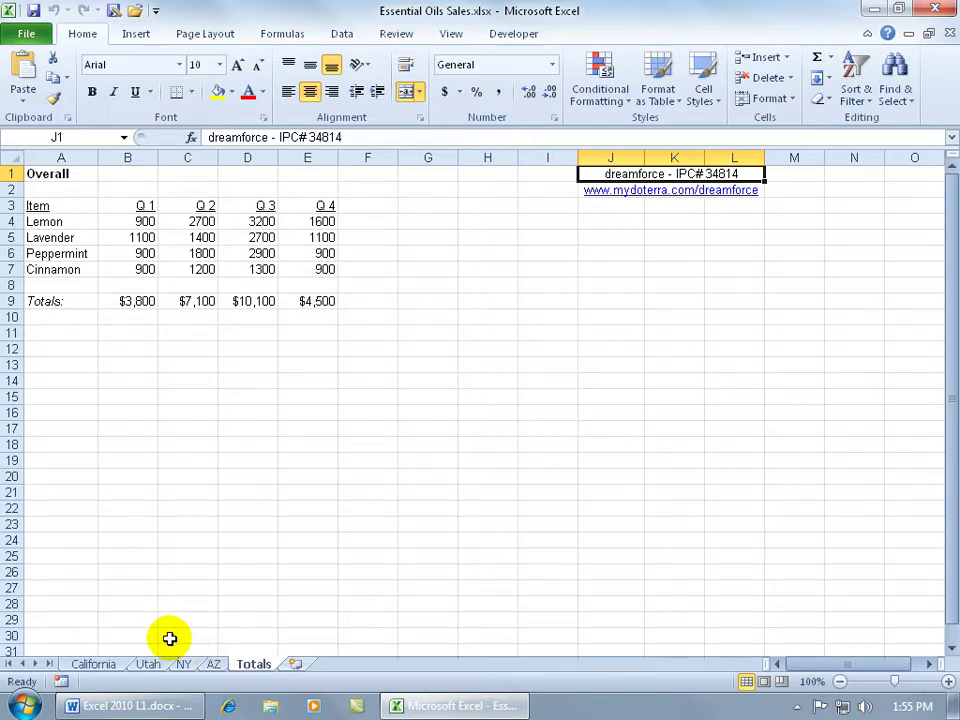
Set the California sheet's tab colour to orange
{"action": "right_click", "coordinate": [105, 664]}
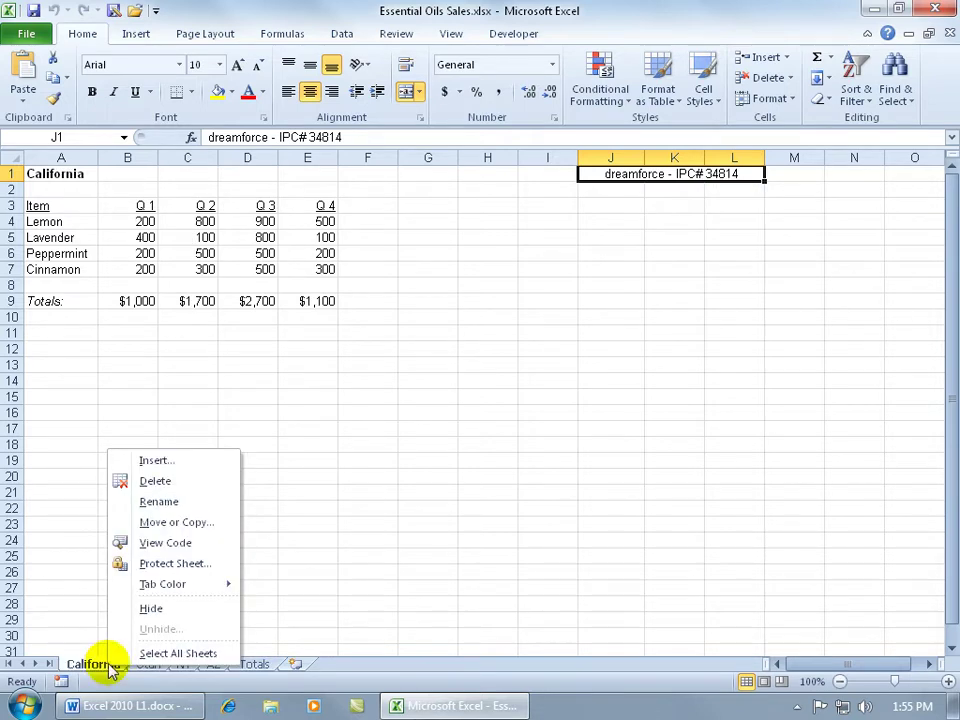
{"action": "mouse_move", "coordinate": [180, 593]}
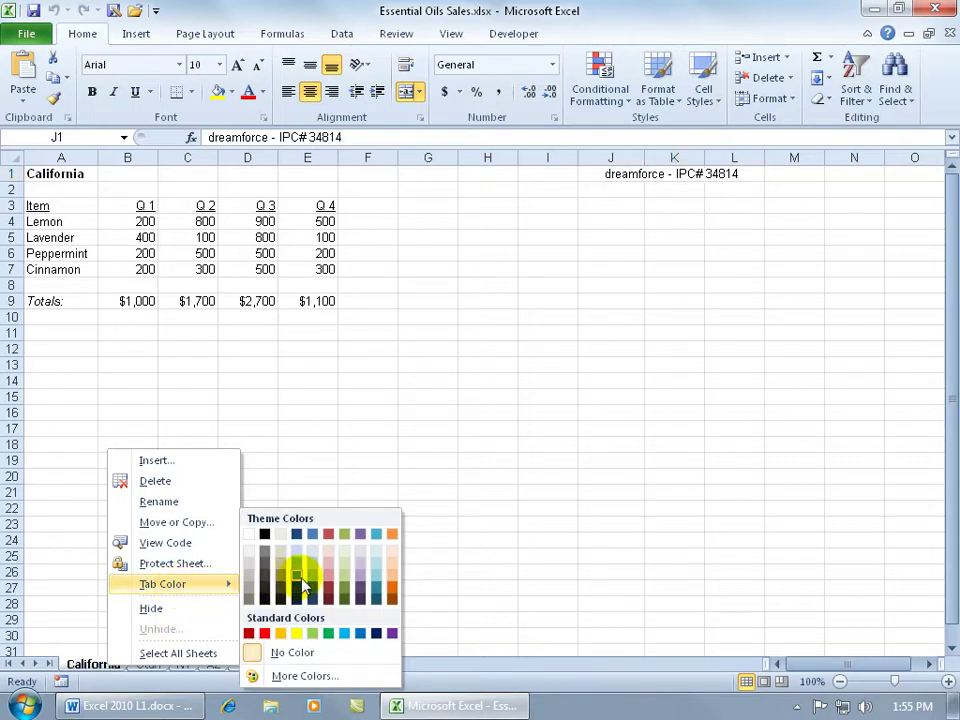
{"action": "left_click", "coordinate": [392, 534]}
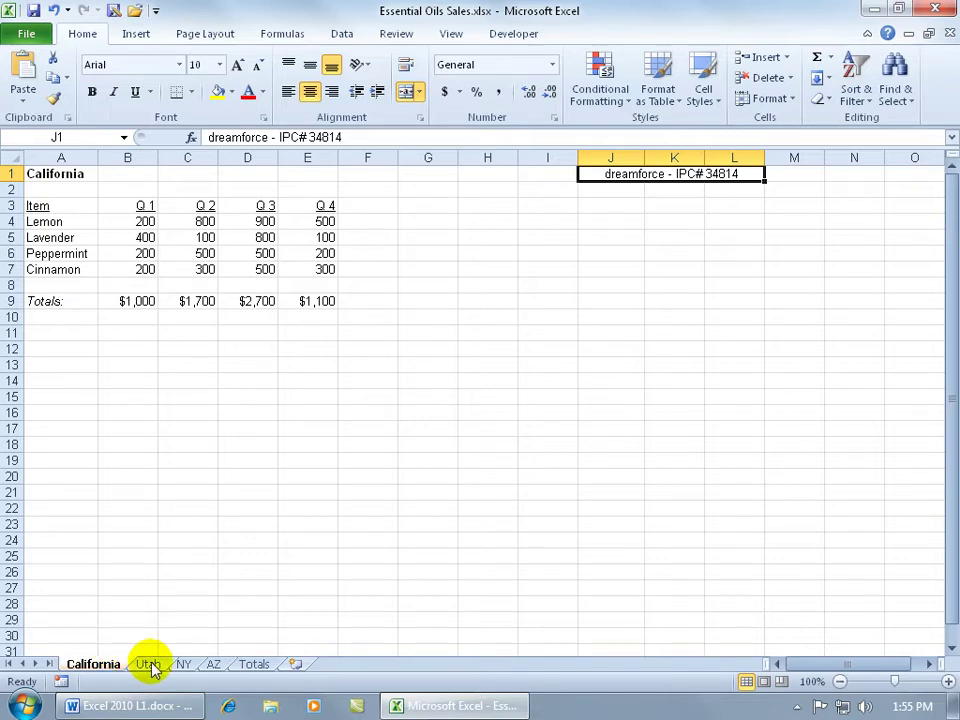
Switch to the Utah sheet and set its tab colour to green
{"action": "left_click", "coordinate": [149, 665]}
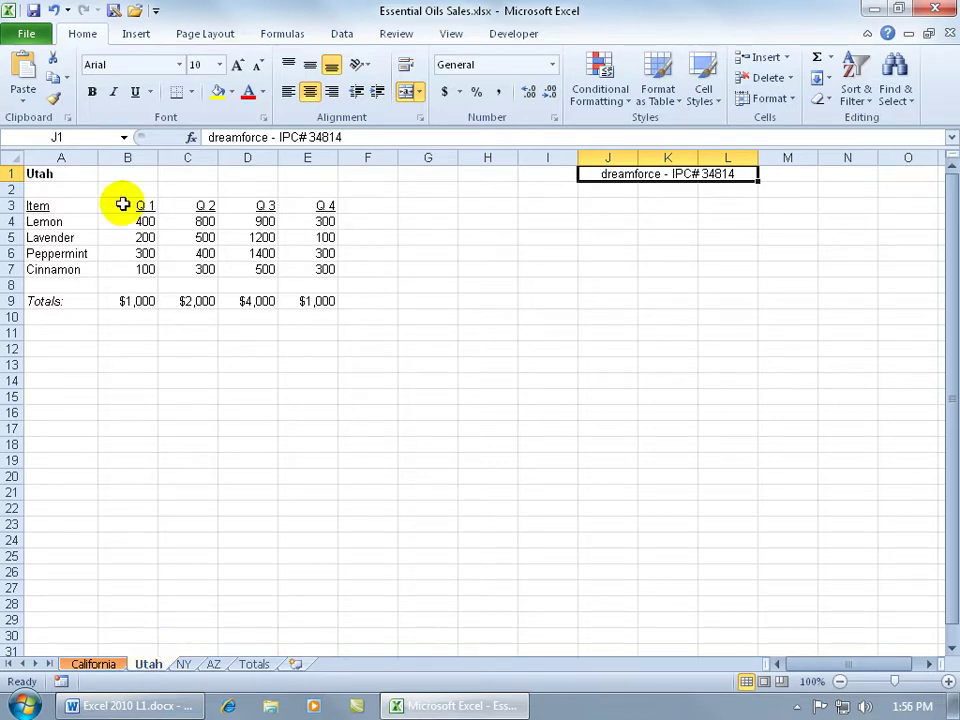
{"action": "left_click", "coordinate": [785, 100]}
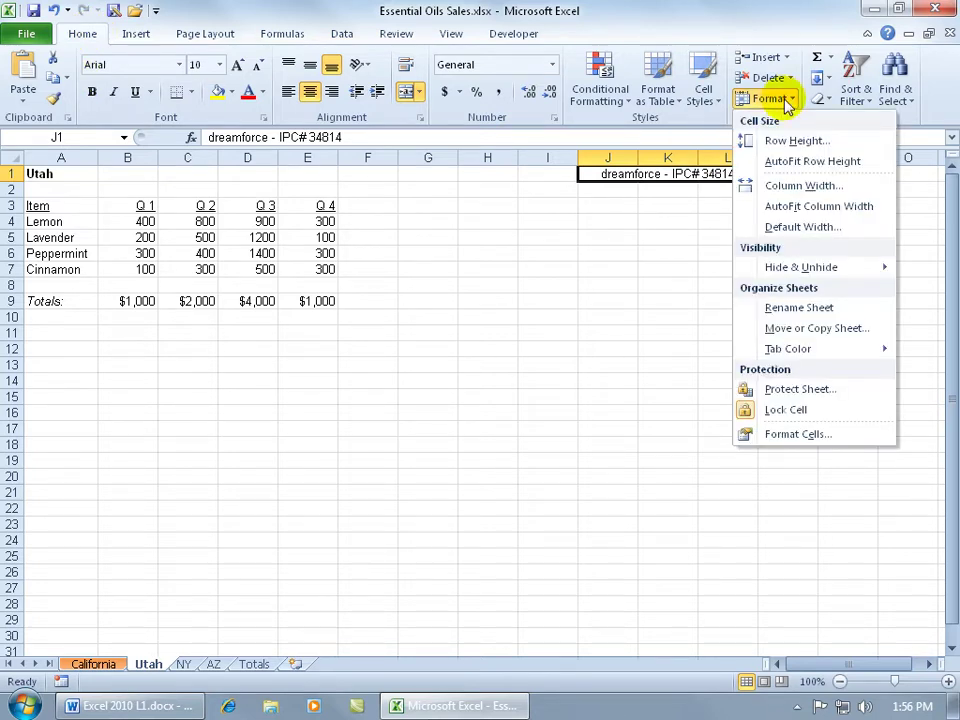
{"action": "mouse_move", "coordinate": [814, 349]}
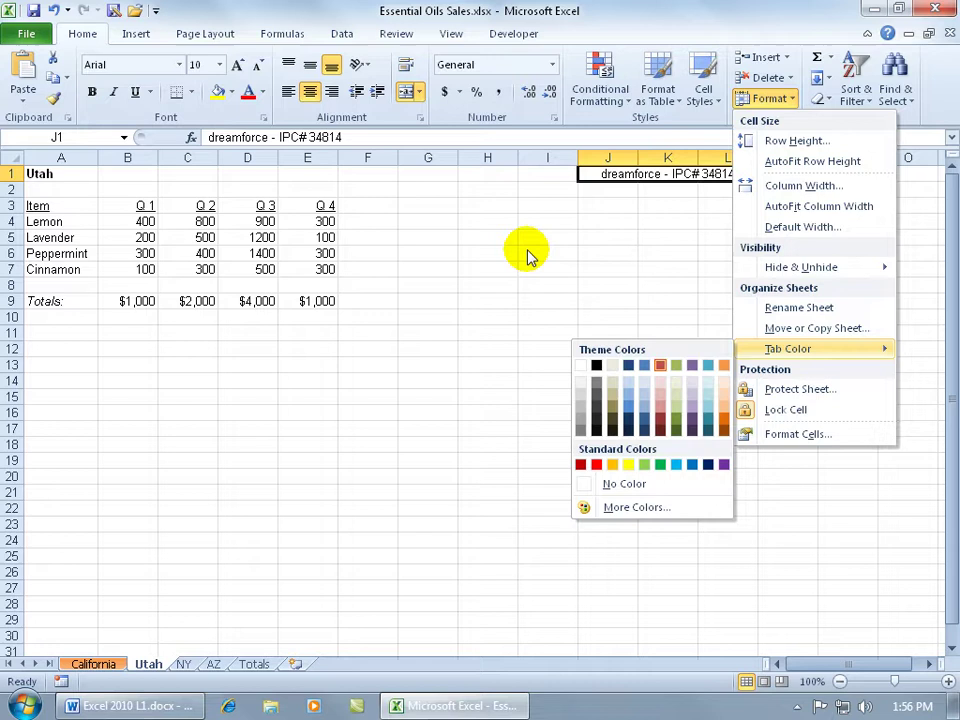
{"action": "right_click", "coordinate": [150, 665]}
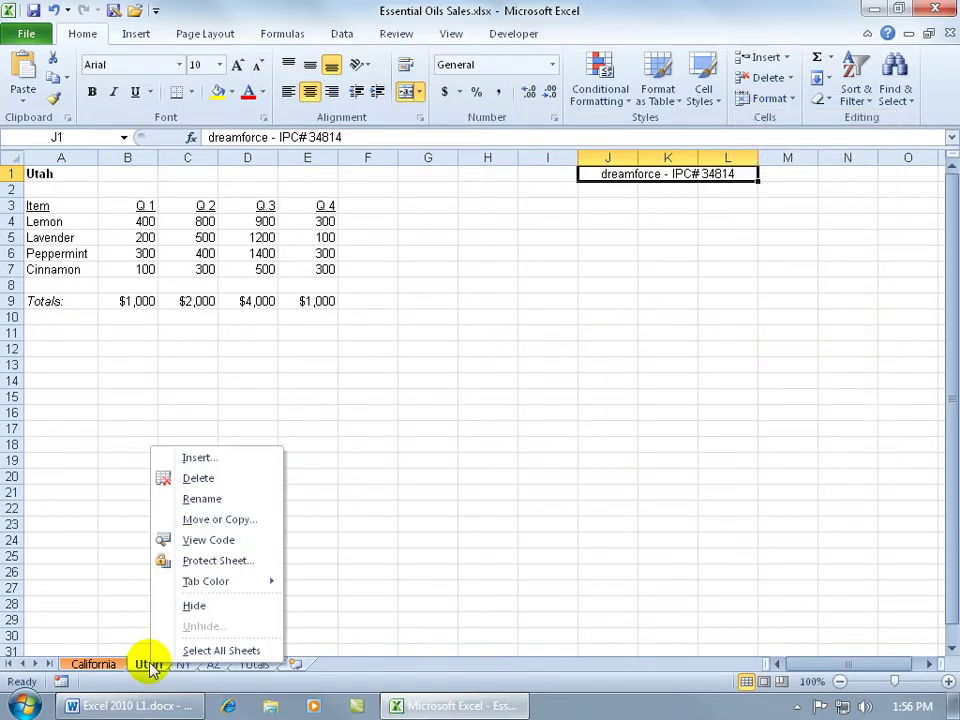
{"action": "mouse_move", "coordinate": [250, 580]}
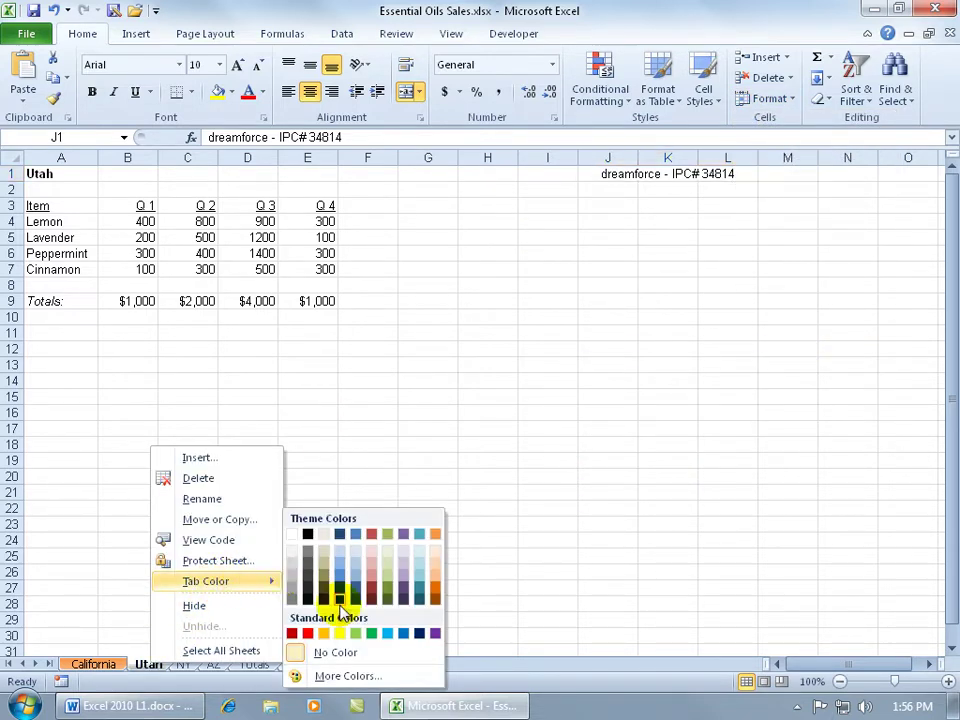
{"action": "left_click", "coordinate": [356, 633]}
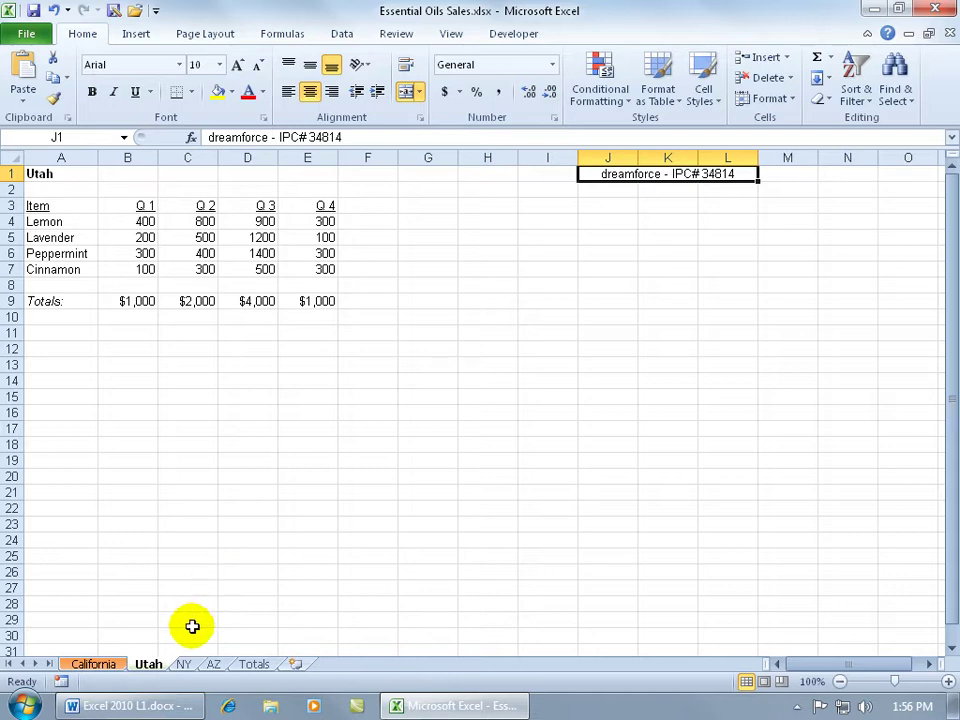
Select the NY tab and extend the selection to Totals, grouping NY, AZ and Totals
{"action": "left_click", "coordinate": [105, 667]}
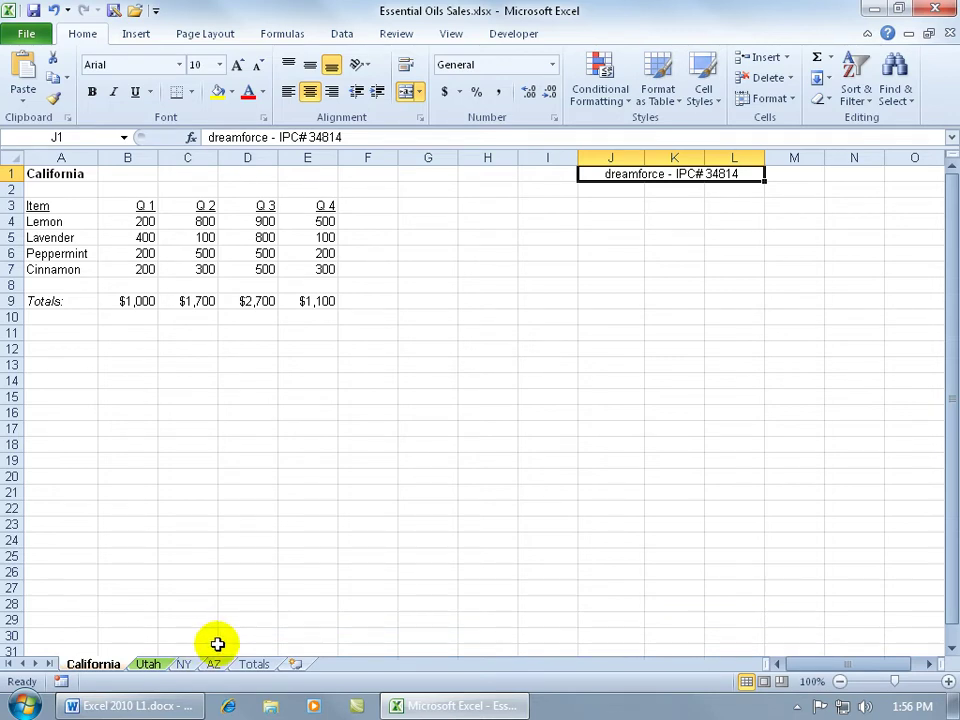
{"action": "left_click", "coordinate": [185, 664]}
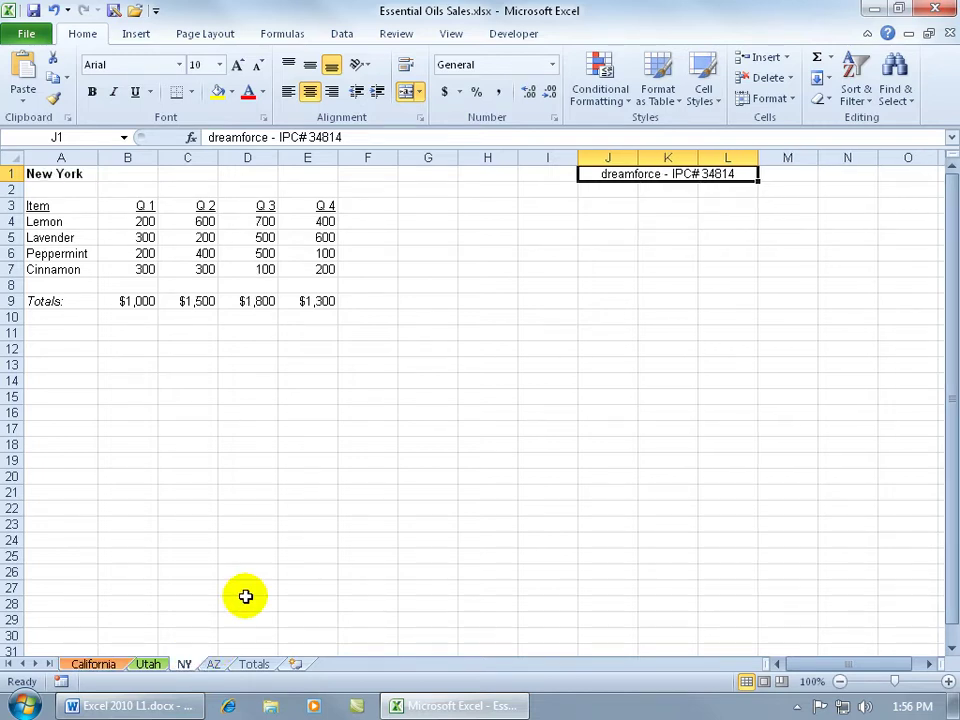
{"action": "left_click", "coordinate": [268, 666], "text": "shift"}
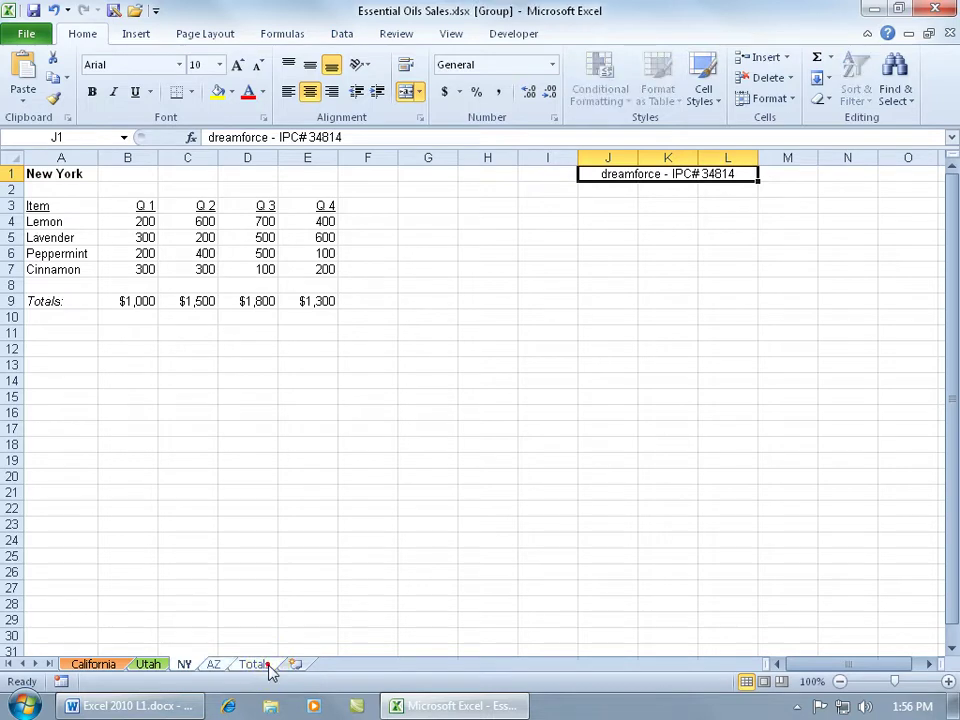
Colour the grouped NY, AZ and Totals tabs red
{"action": "right_click", "coordinate": [214, 663]}
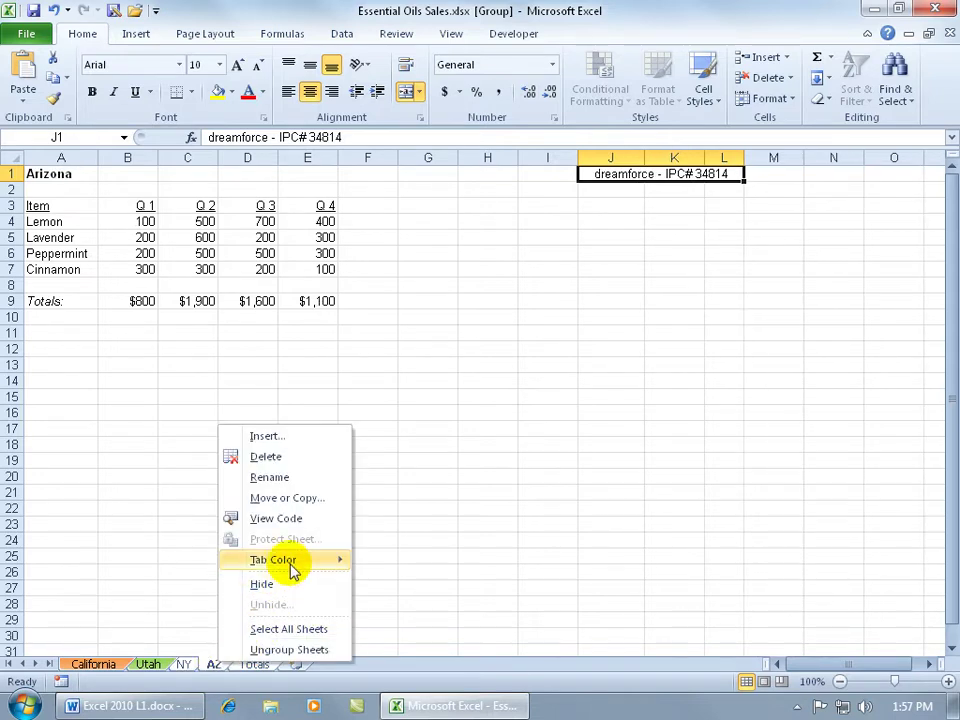
{"action": "mouse_move", "coordinate": [290, 564]}
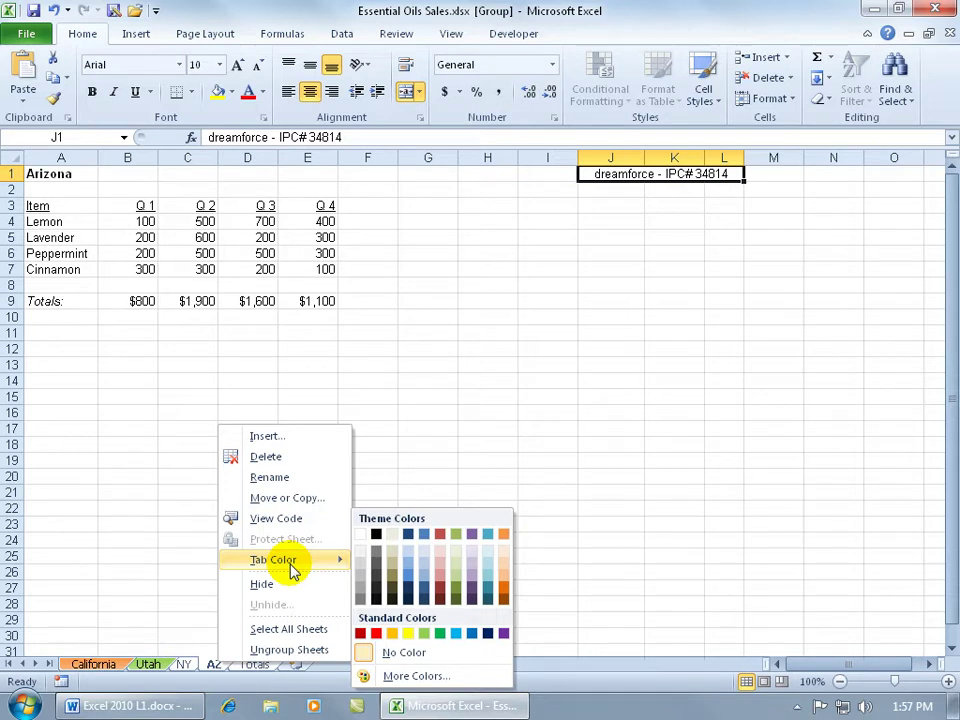
{"action": "left_click", "coordinate": [376, 632]}
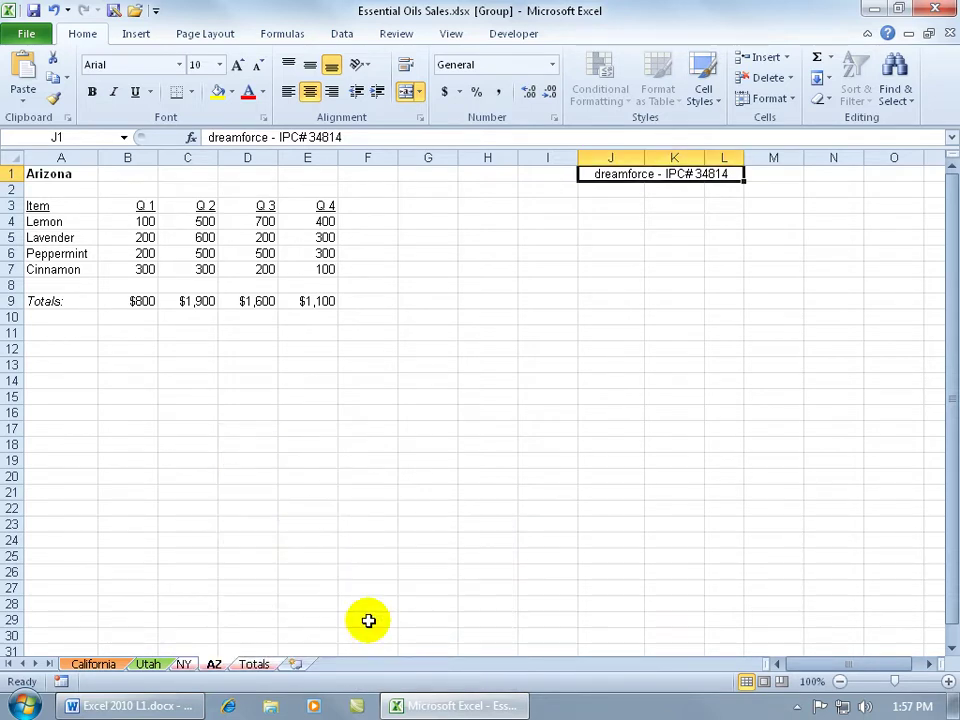
Ungroup via California, regroup NY through Totals, and bring up the Tab Color palette
{"action": "left_click", "coordinate": [116, 663]}
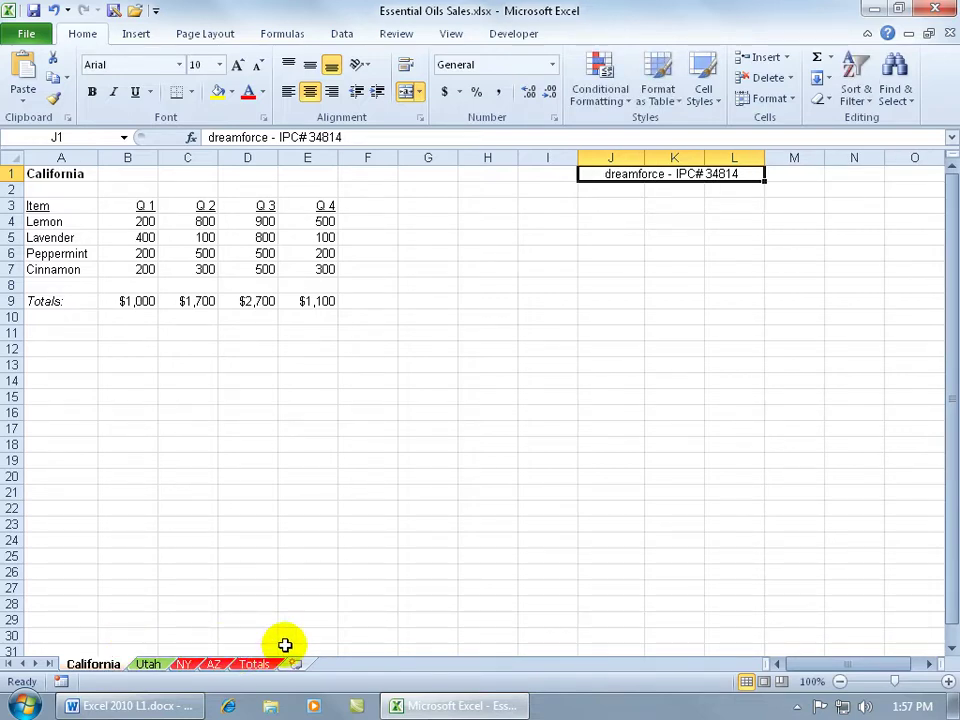
{"action": "left_click", "coordinate": [185, 664]}
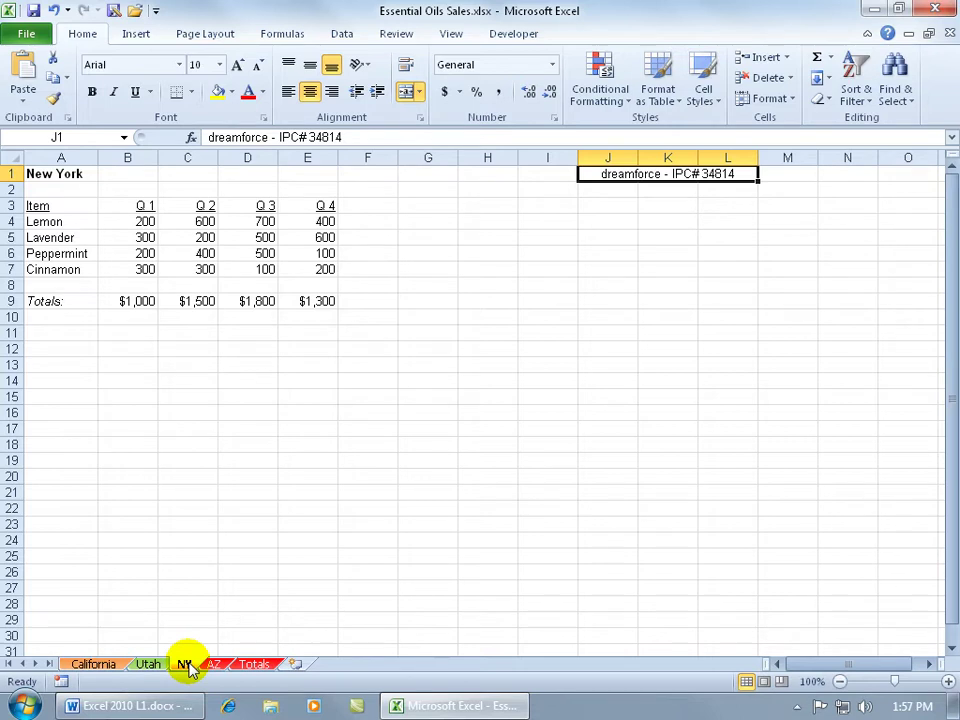
{"action": "left_click", "coordinate": [255, 664], "text": "shift"}
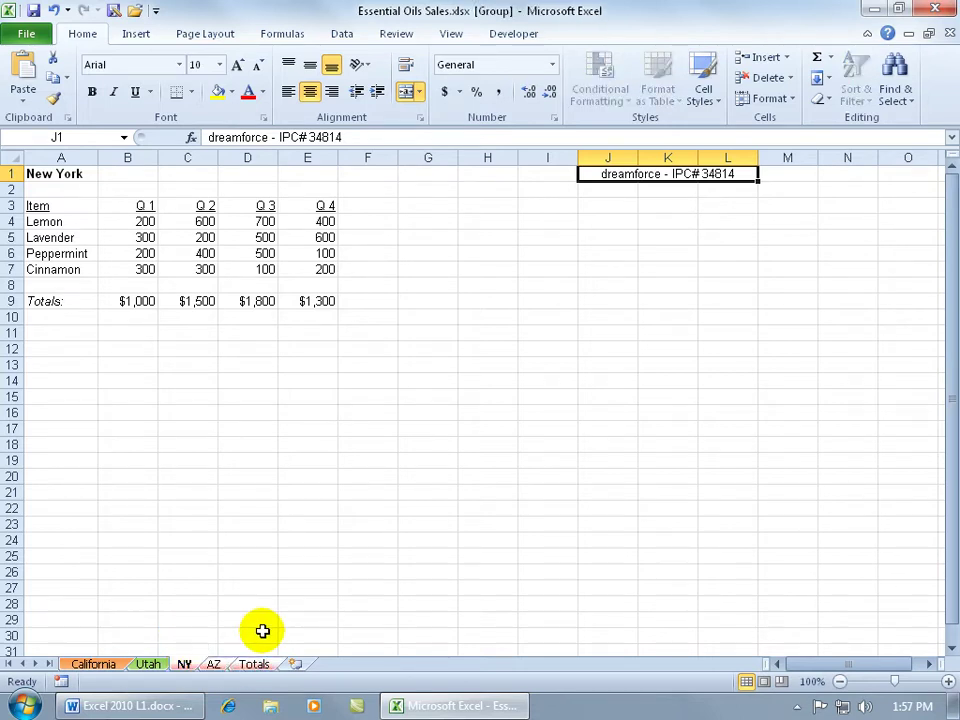
{"action": "left_click", "coordinate": [213, 664]}
{"action": "key", "text": "ctrl+Page_Up"}
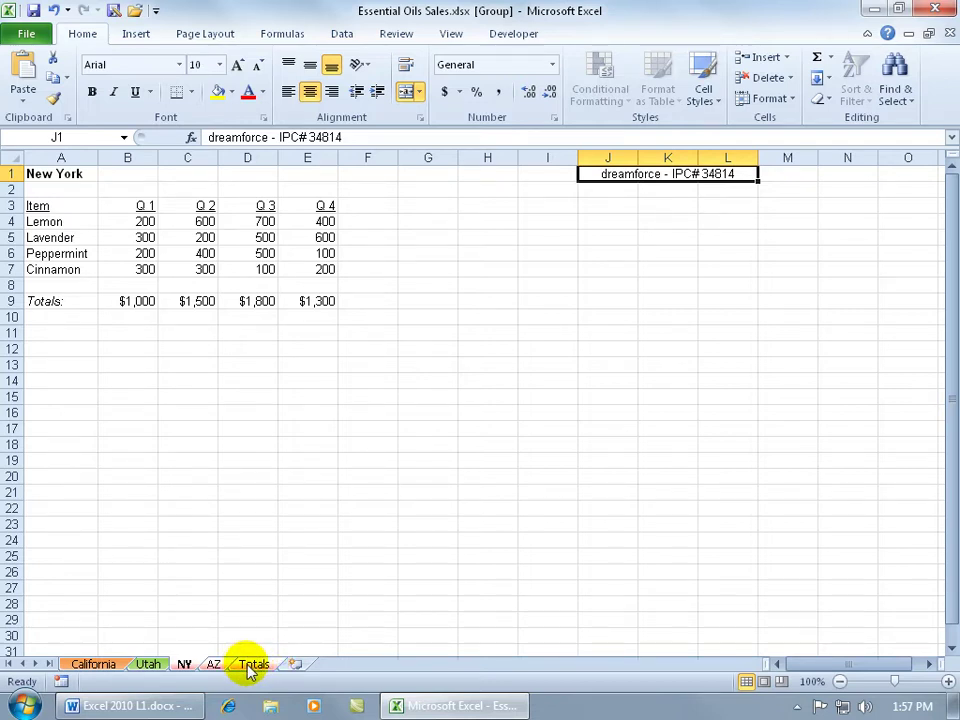
{"action": "right_click", "coordinate": [255, 668]}
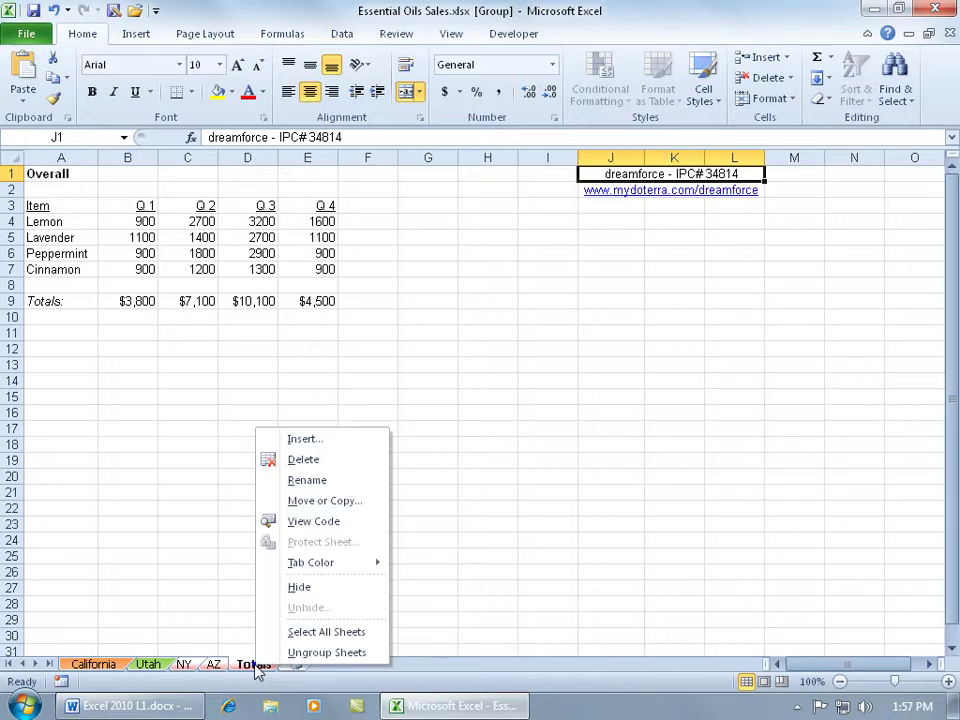
{"action": "right_click", "coordinate": [257, 672]}
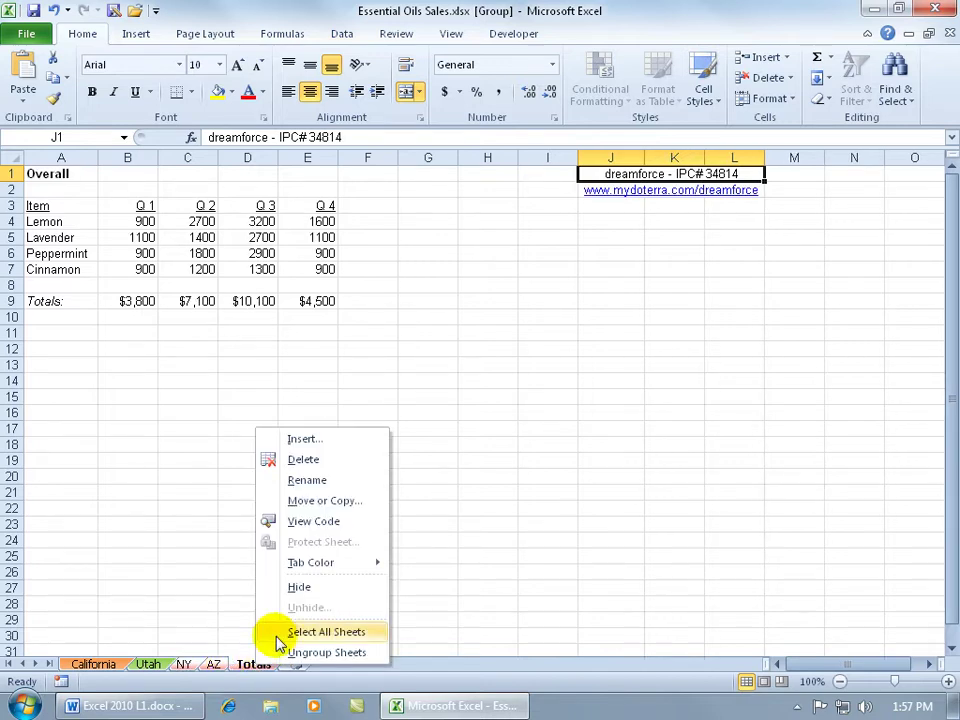
{"action": "mouse_move", "coordinate": [336, 570]}
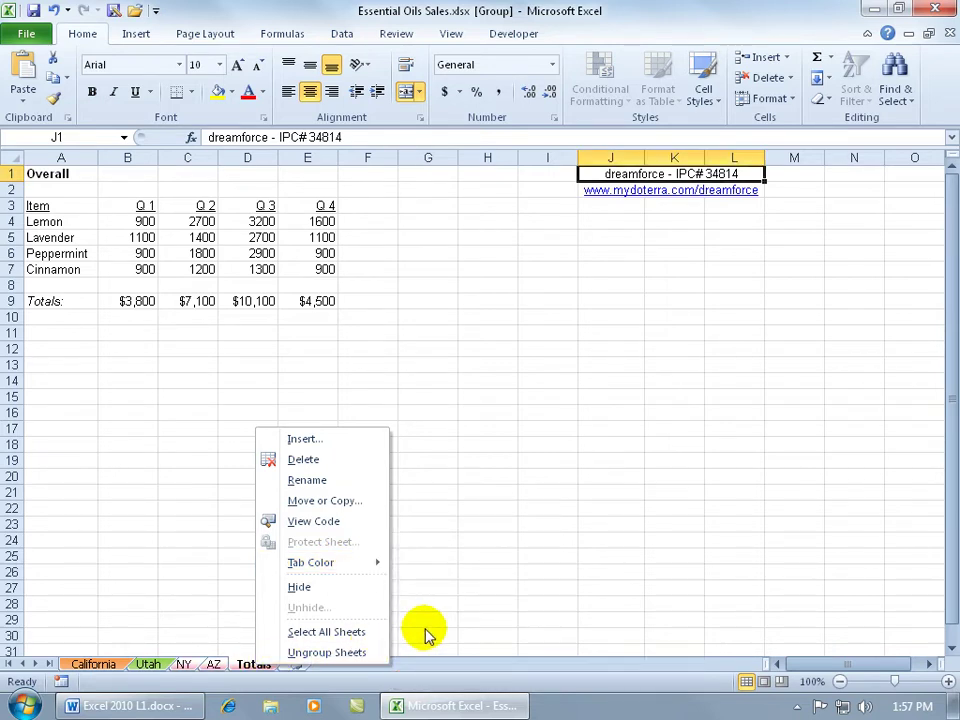
{"action": "mouse_move", "coordinate": [369, 562]}
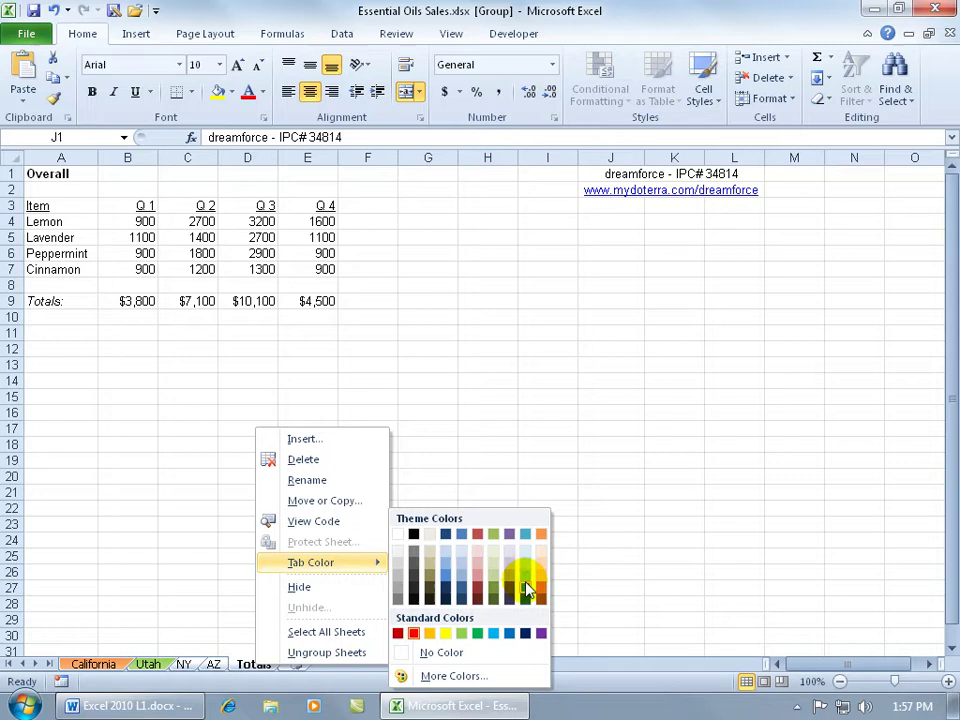
Dismiss the Tab Color palette and ungroup the sheets, finishing on the AZ sheet
{"action": "left_click", "coordinate": [197, 628]}
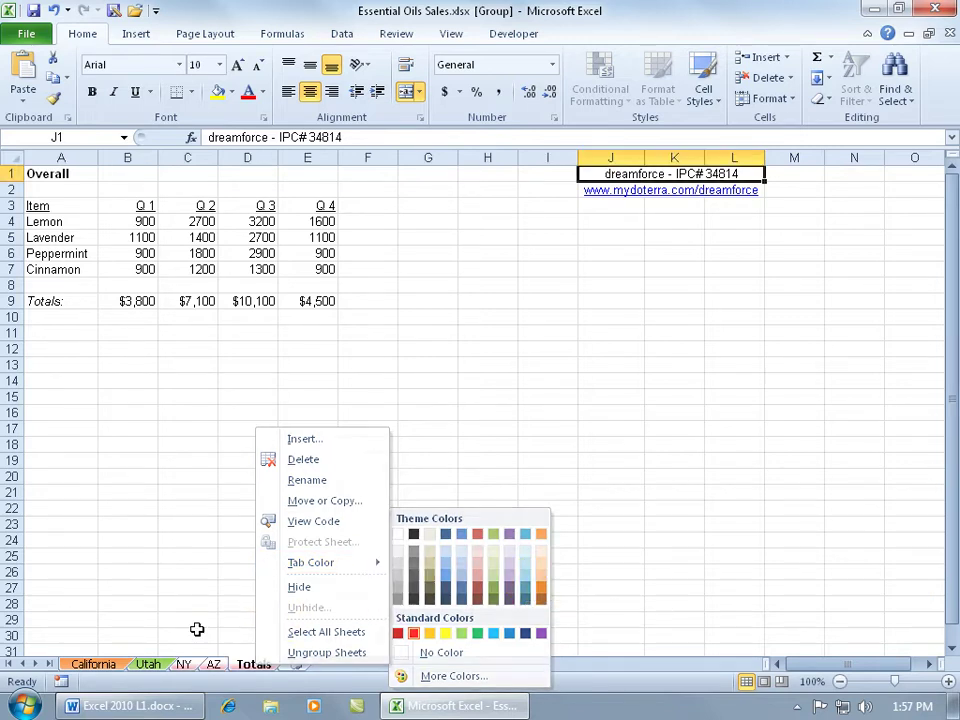
{"action": "left_click", "coordinate": [150, 665]}
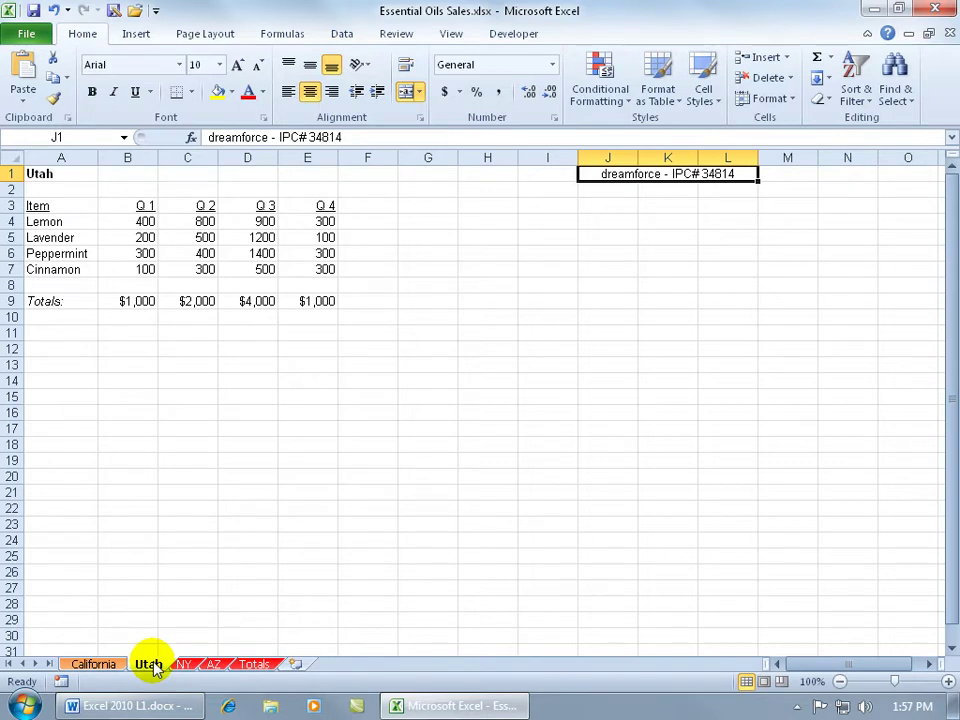
{"action": "left_click", "coordinate": [104, 666]}
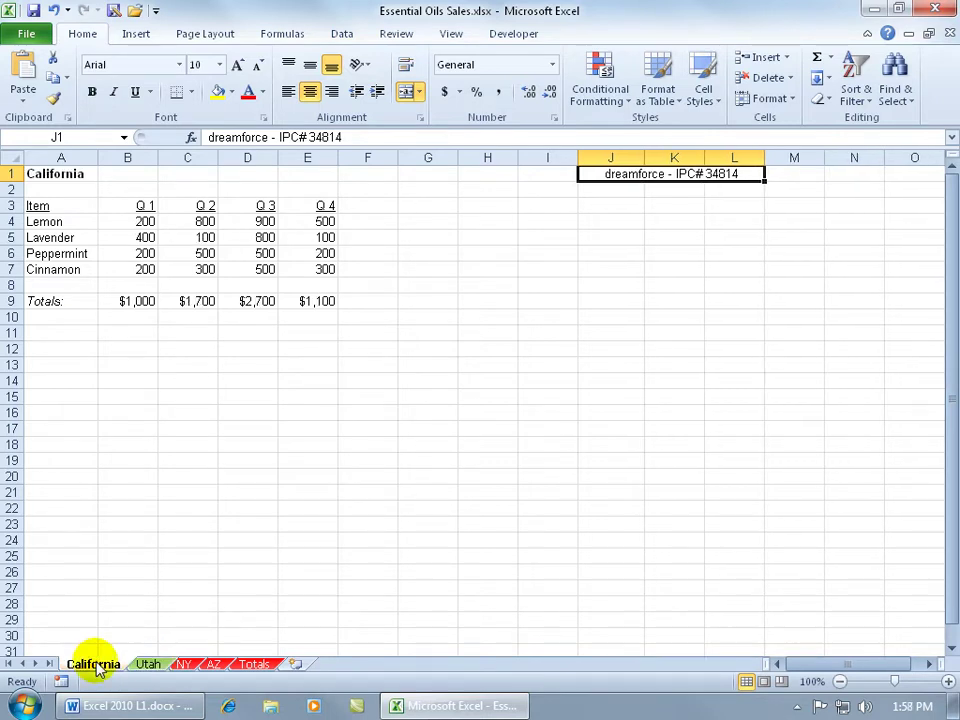
{"action": "left_click", "coordinate": [255, 665], "text": "shift"}
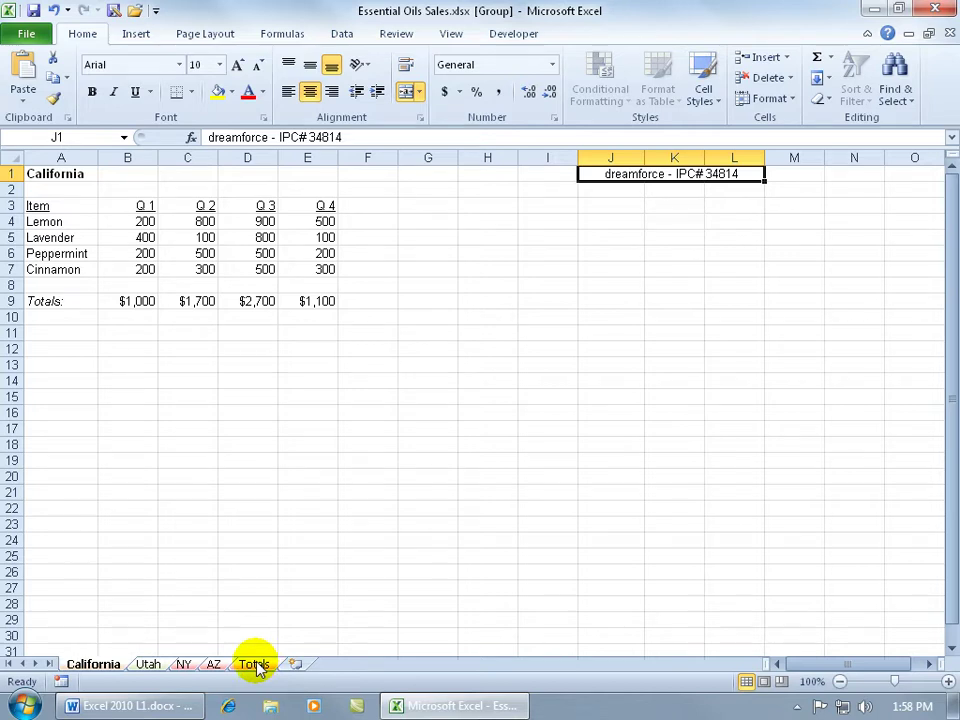
{"action": "left_click", "coordinate": [212, 665]}
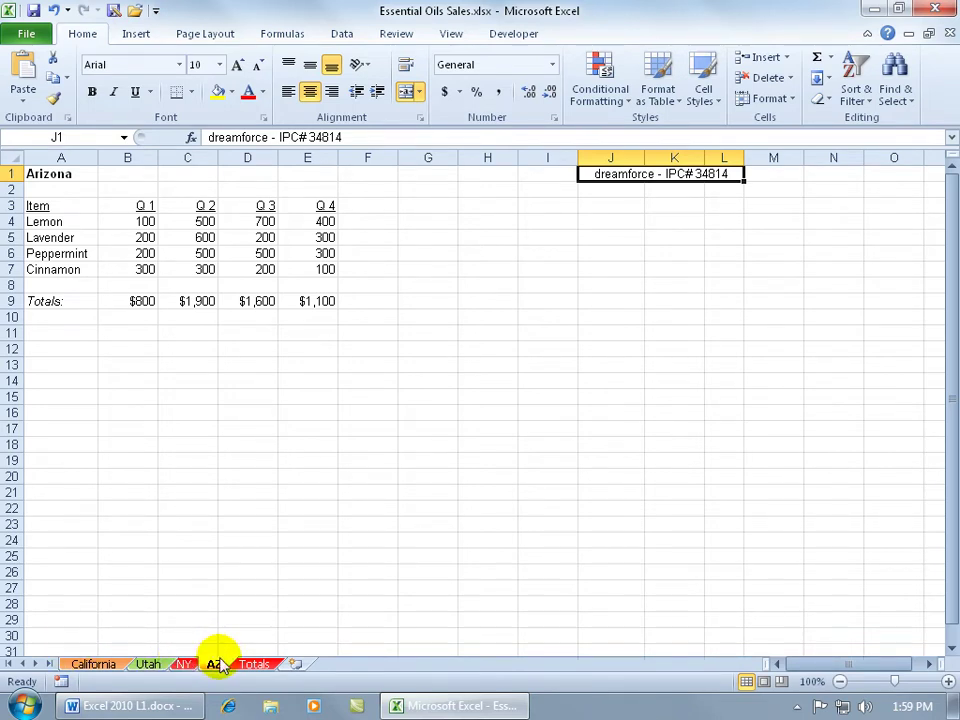
{"action": "left_click_drag", "start_coordinate": [219, 665], "coordinate": [220, 645]}
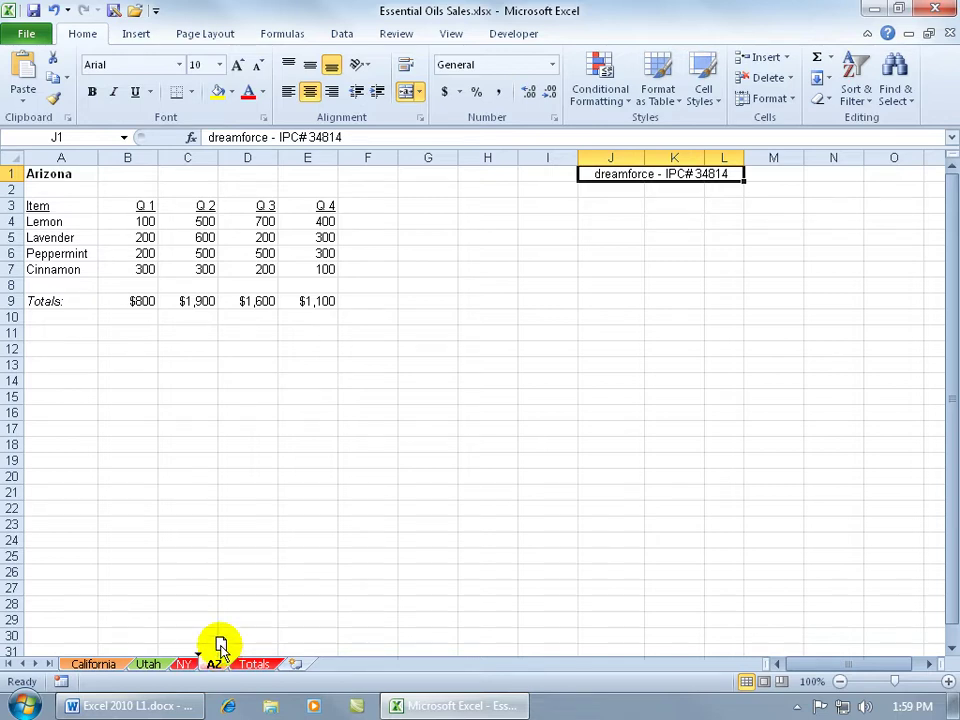
{"action": "left_click_drag", "start_coordinate": [220, 645], "coordinate": [93, 650]}
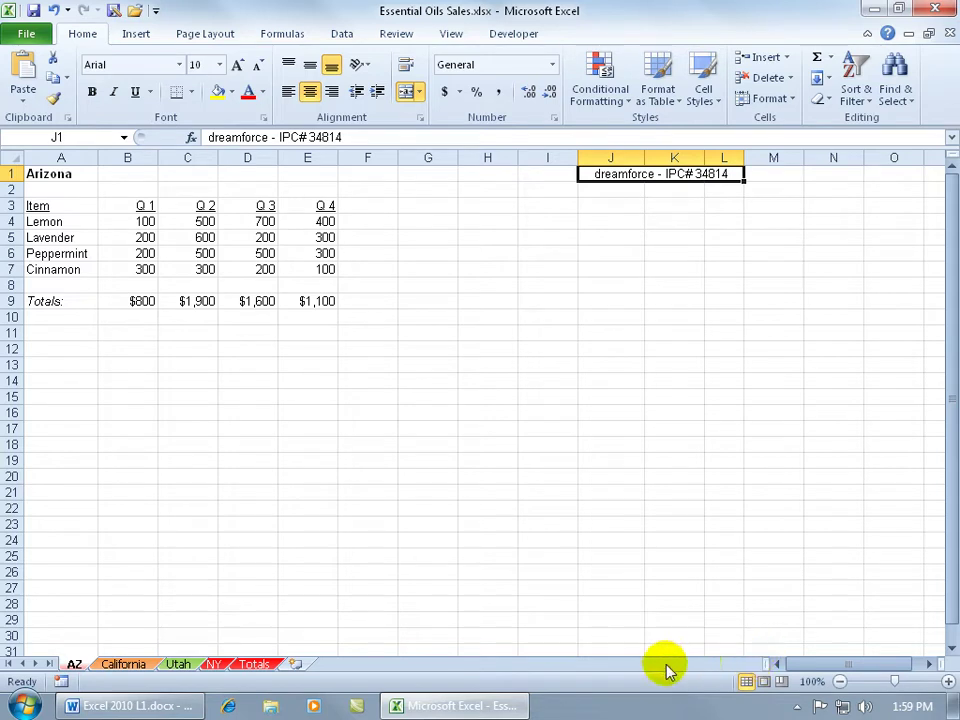
Move the AZ sheet before Utah so it sits second, right after California
{"action": "right_click", "coordinate": [77, 666]}
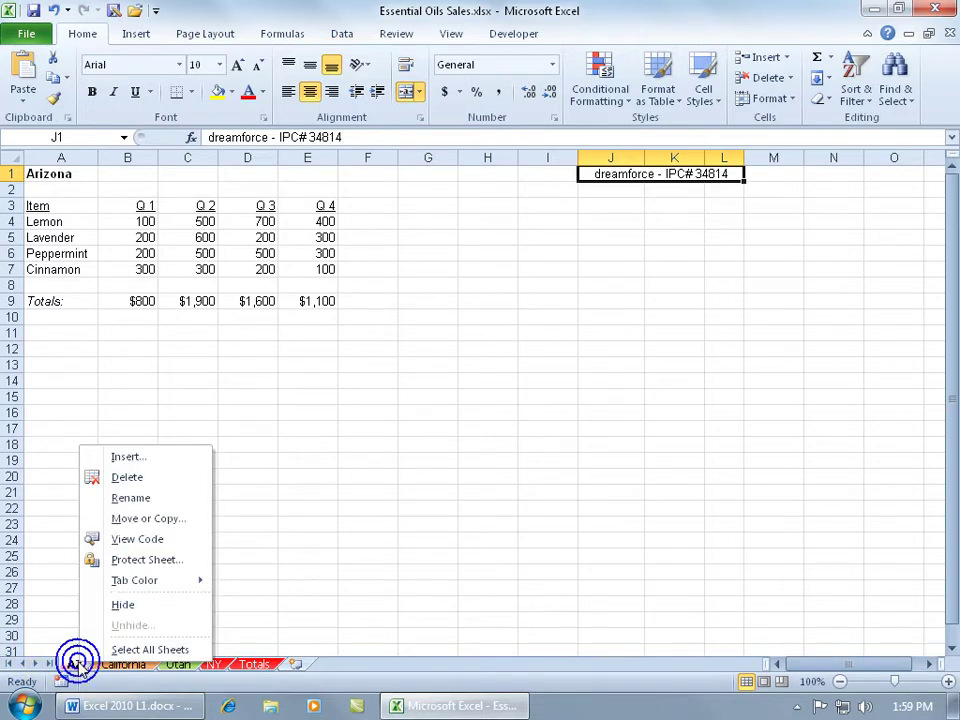
{"action": "left_click", "coordinate": [176, 521]}
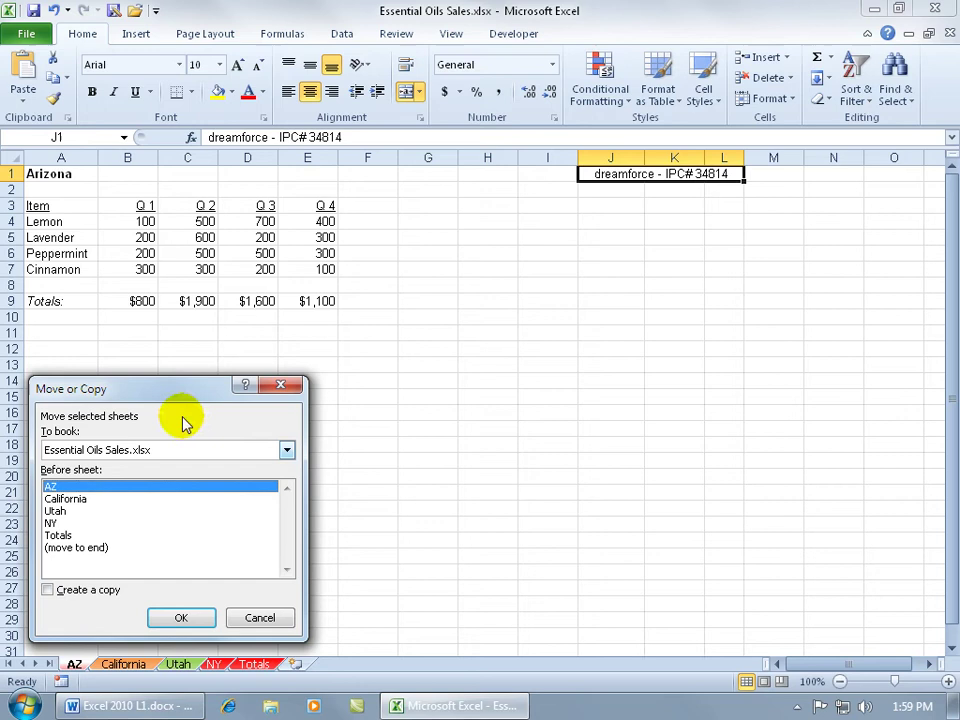
{"action": "left_click_drag", "start_coordinate": [162, 387], "coordinate": [396, 364]}
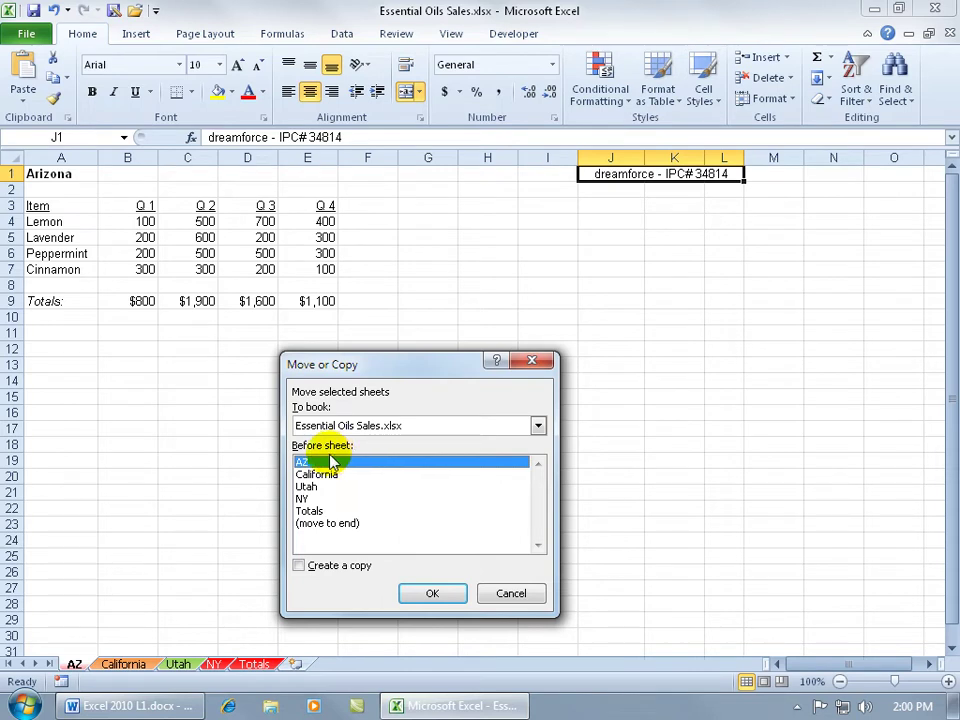
{"action": "left_click", "coordinate": [308, 487]}
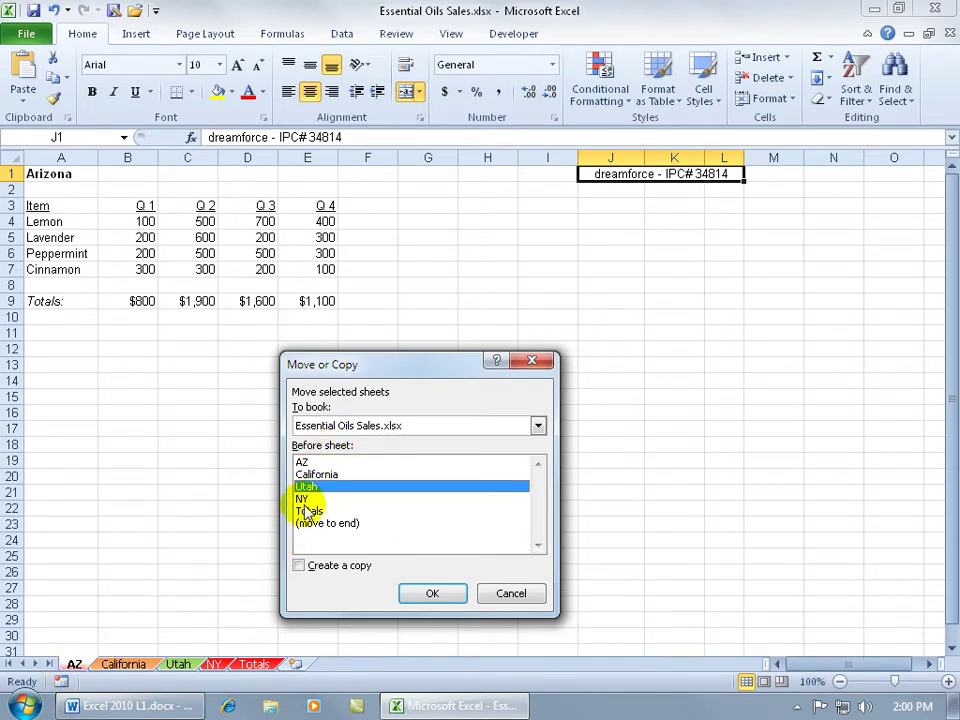
{"action": "left_click", "coordinate": [428, 590]}
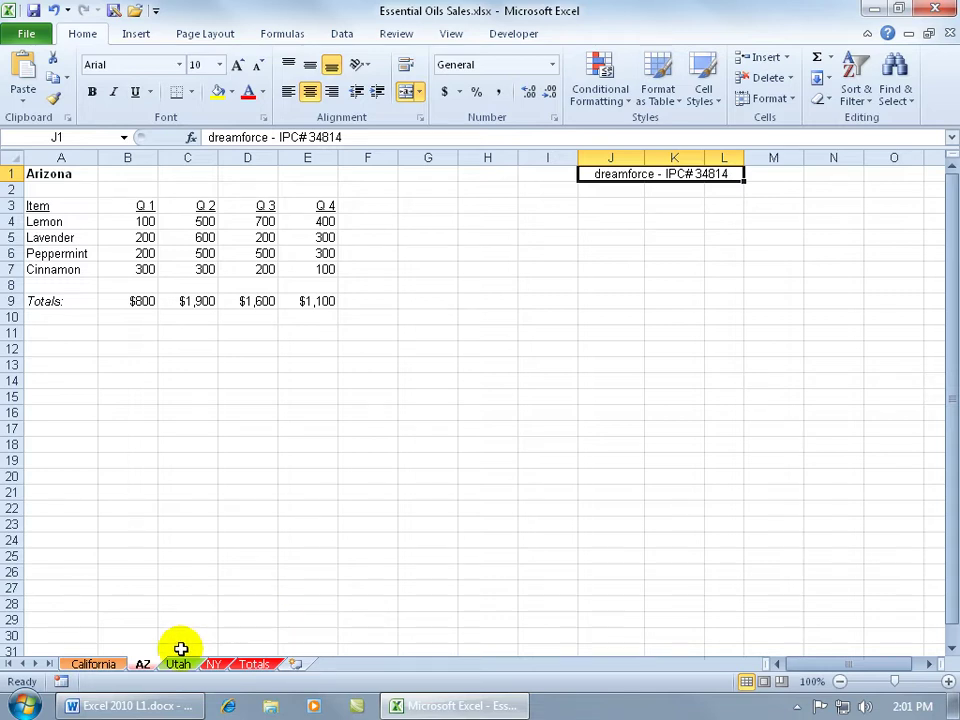
Move AZ into a new workbook, Book1, then check both workbook windows from the taskbar
{"action": "right_click", "coordinate": [142, 664]}
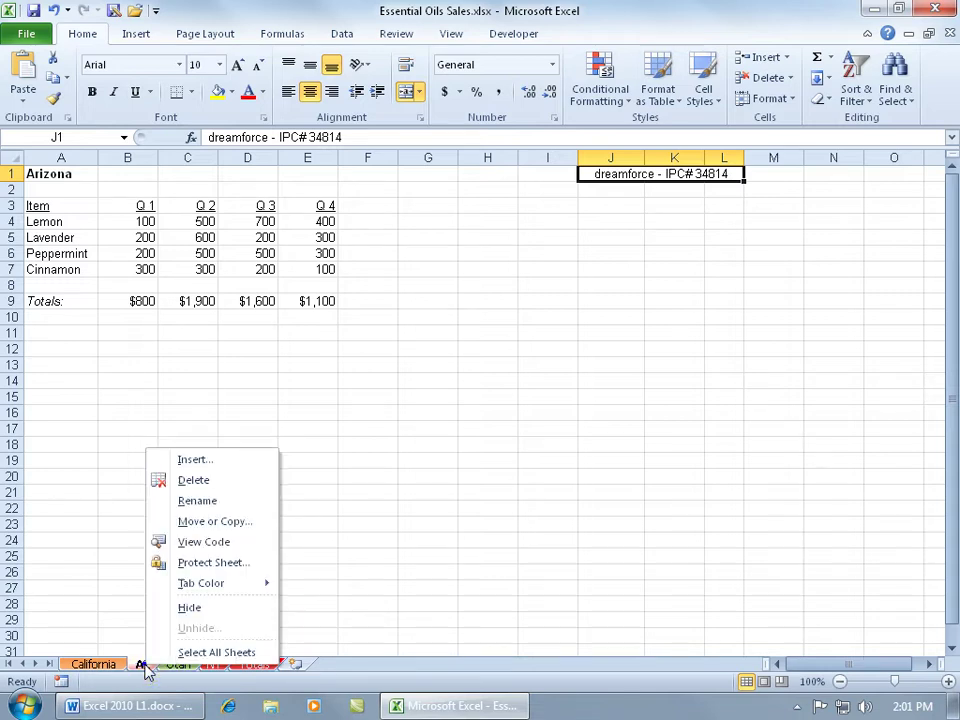
{"action": "left_click", "coordinate": [248, 522]}
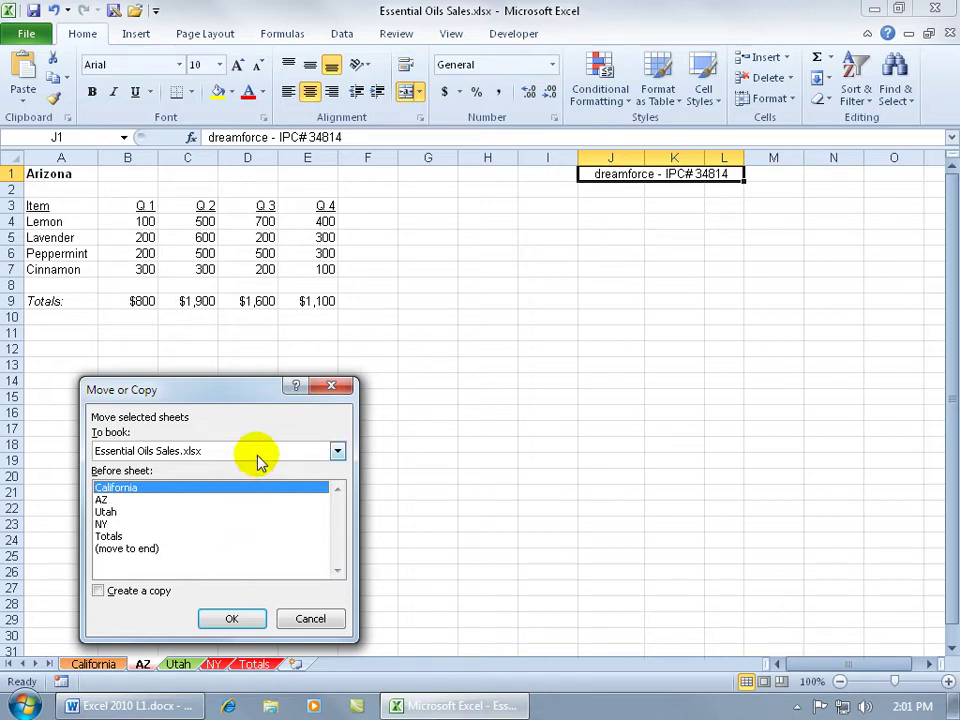
{"action": "left_click", "coordinate": [336, 451]}
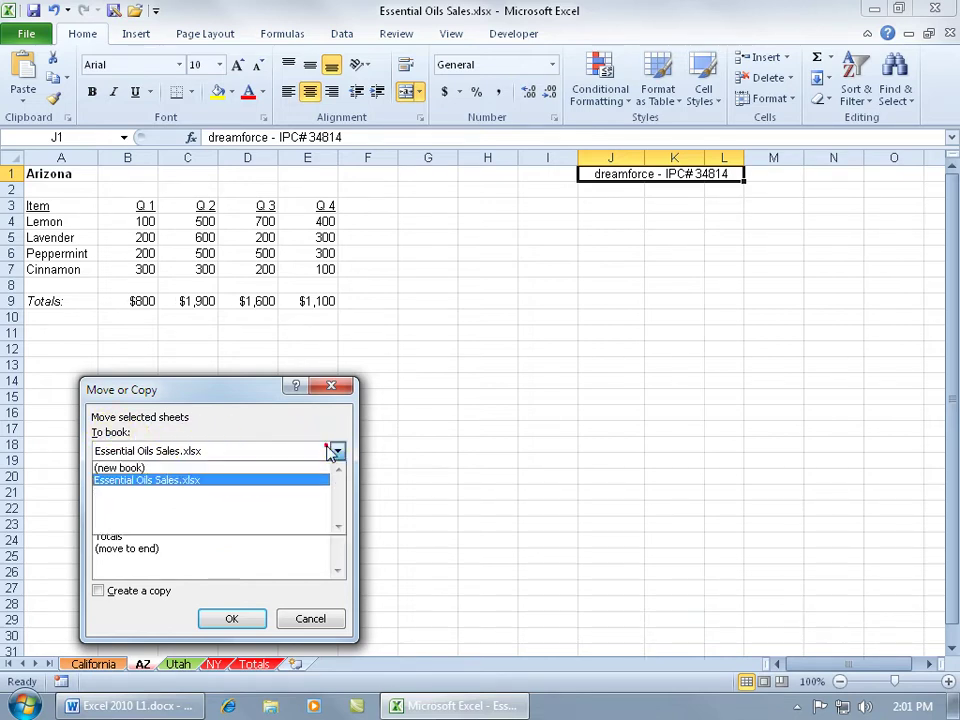
{"action": "left_click", "coordinate": [212, 466]}
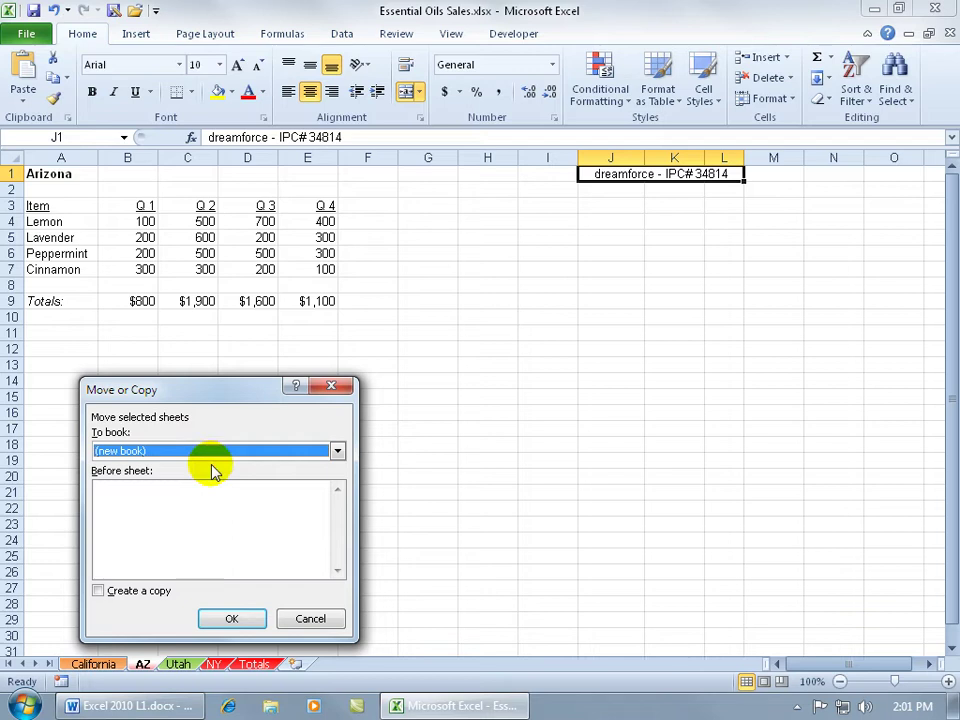
{"action": "left_click", "coordinate": [236, 617]}
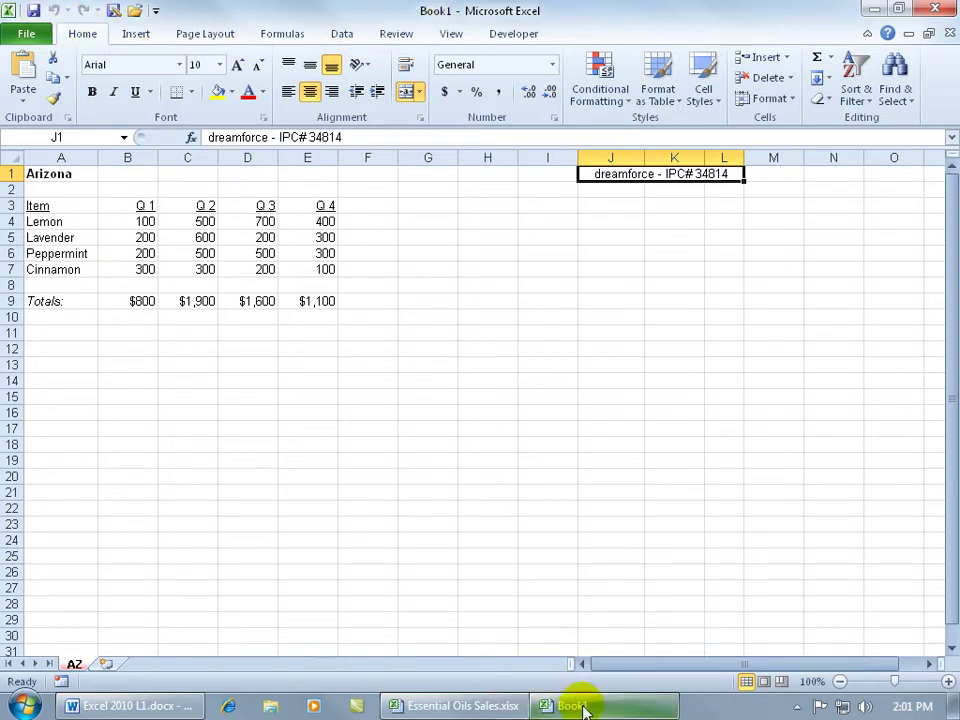
{"action": "left_click", "coordinate": [495, 705]}
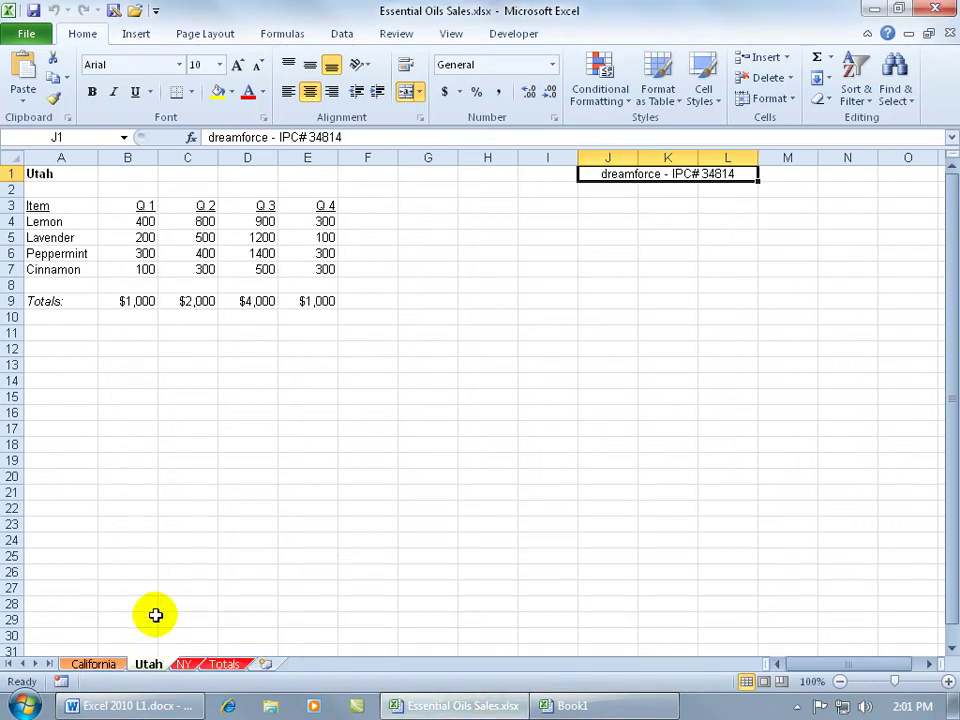
{"action": "left_click", "coordinate": [545, 702]}
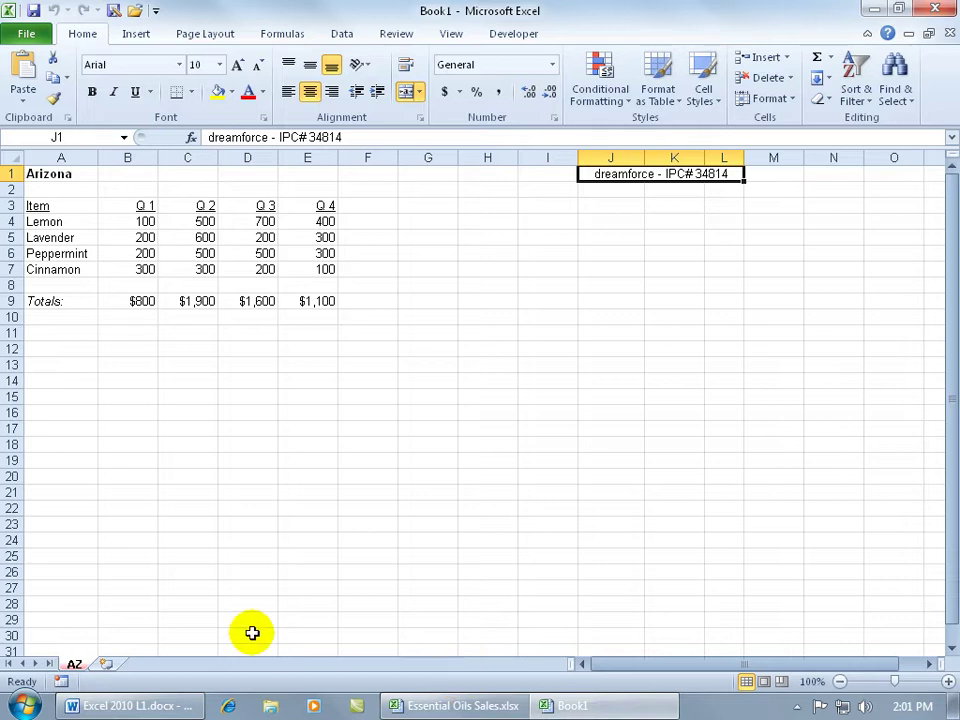
Move AZ from Book1 into Essential Oils Sales.xlsx, placed before the Totals sheet
{"action": "right_click", "coordinate": [75, 665]}
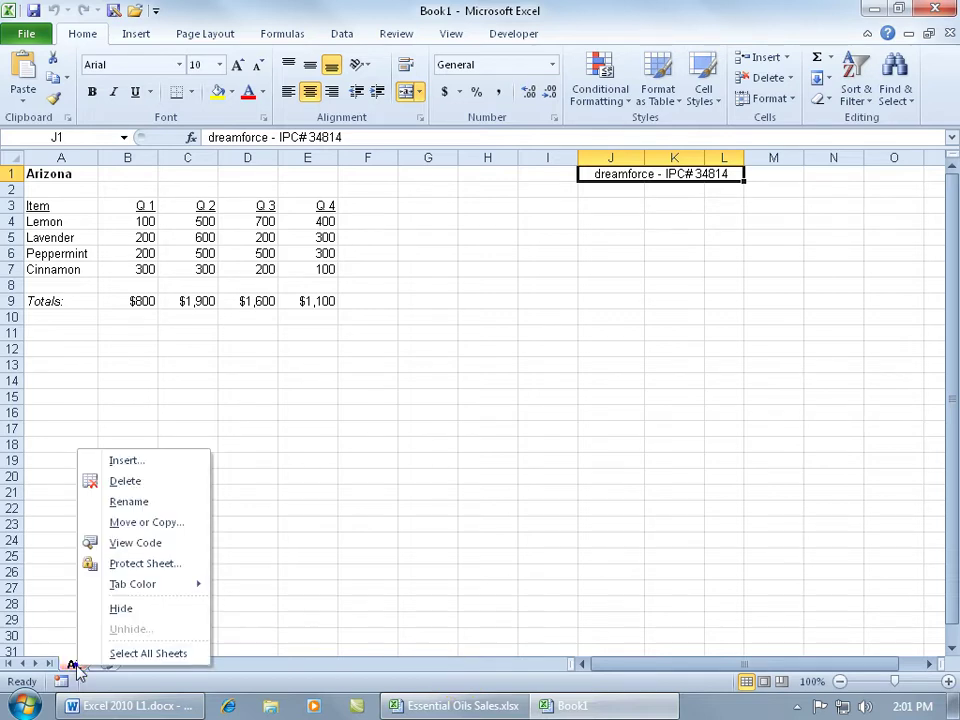
{"action": "left_click", "coordinate": [170, 523]}
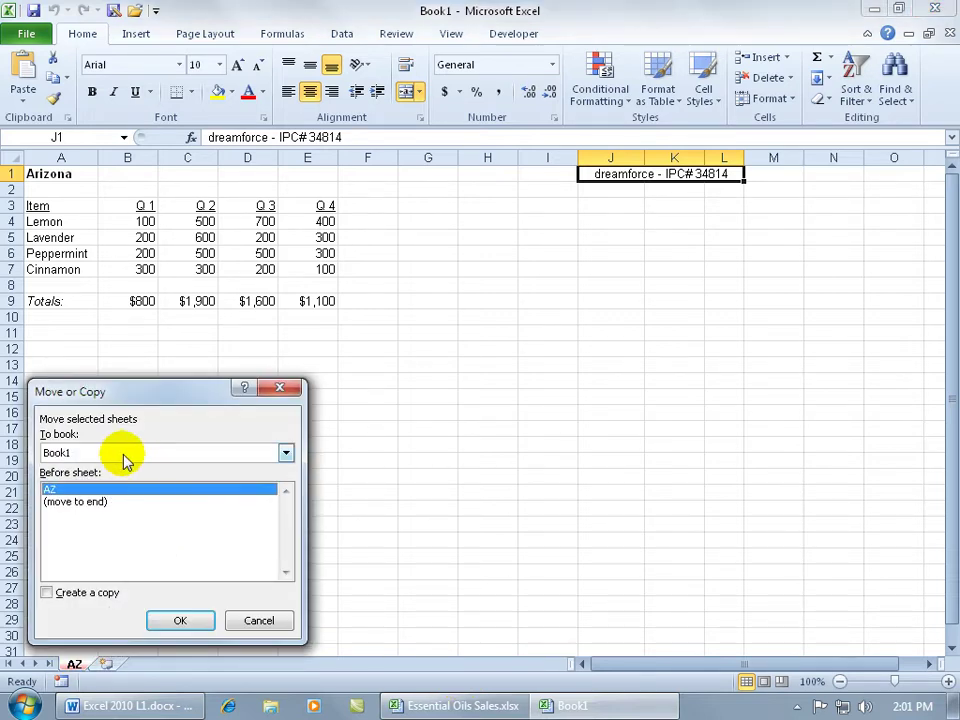
{"action": "left_click_drag", "start_coordinate": [136, 390], "coordinate": [460, 349]}
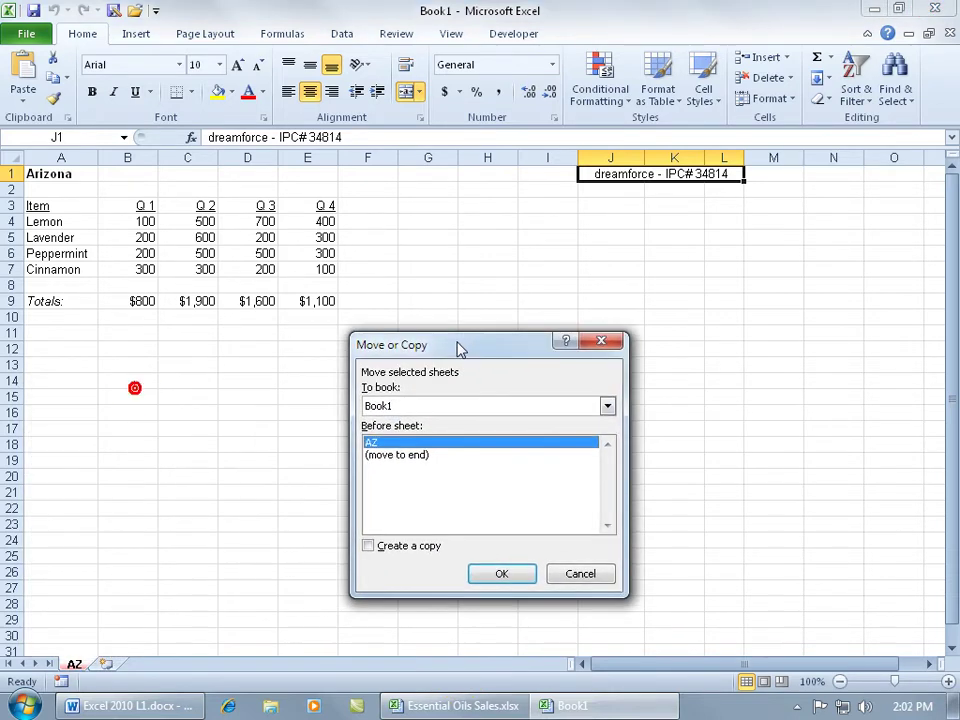
{"action": "left_click", "coordinate": [607, 406]}
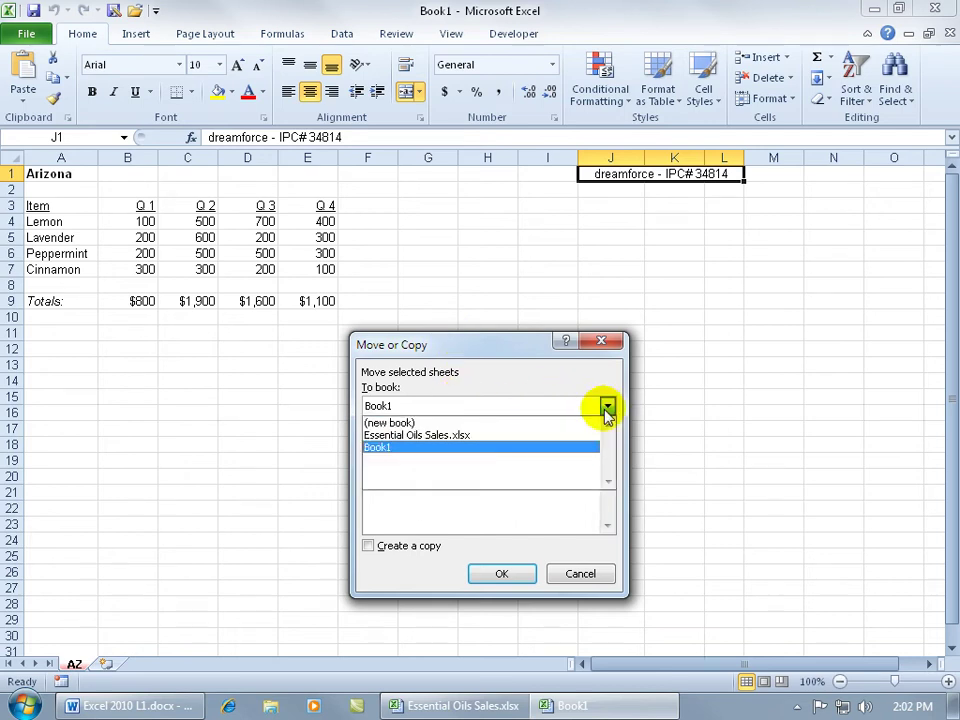
{"action": "left_click", "coordinate": [536, 436]}
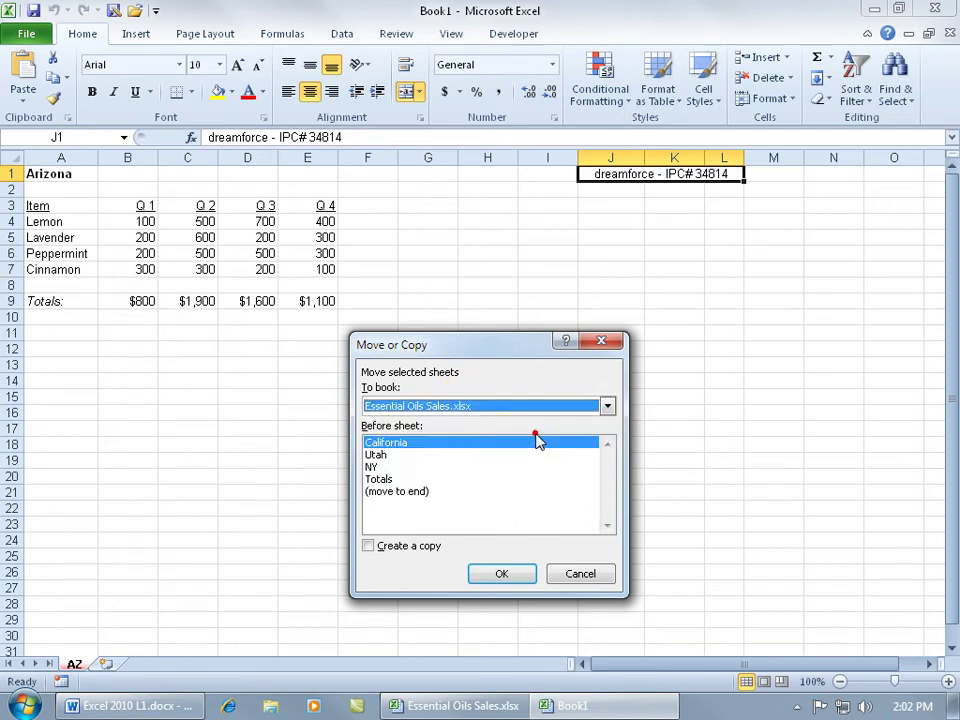
{"action": "left_click", "coordinate": [378, 480]}
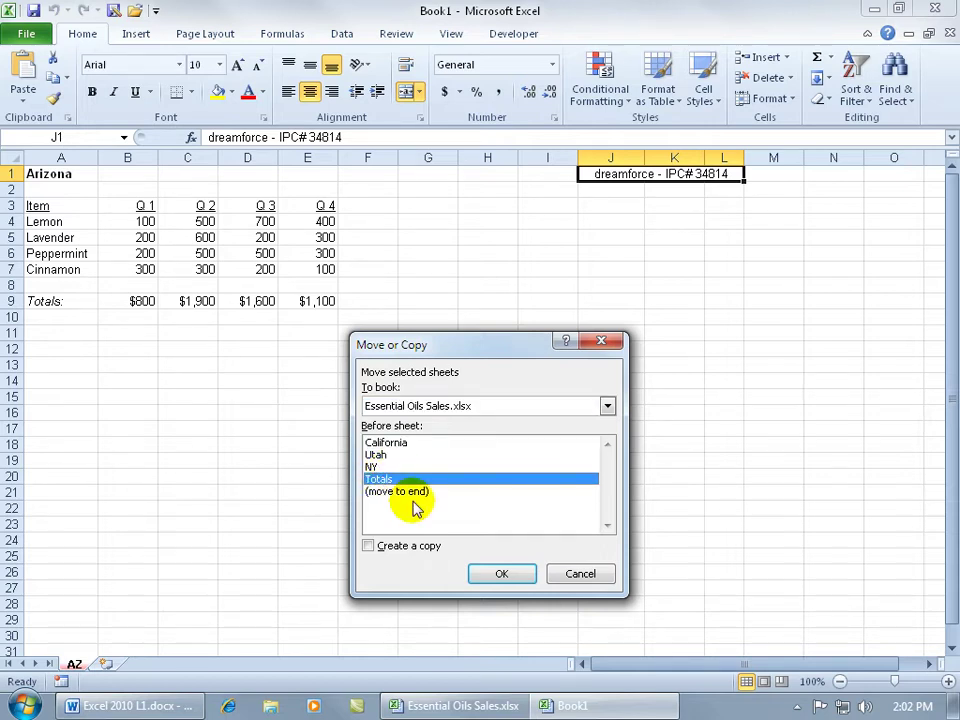
{"action": "left_click", "coordinate": [502, 573]}
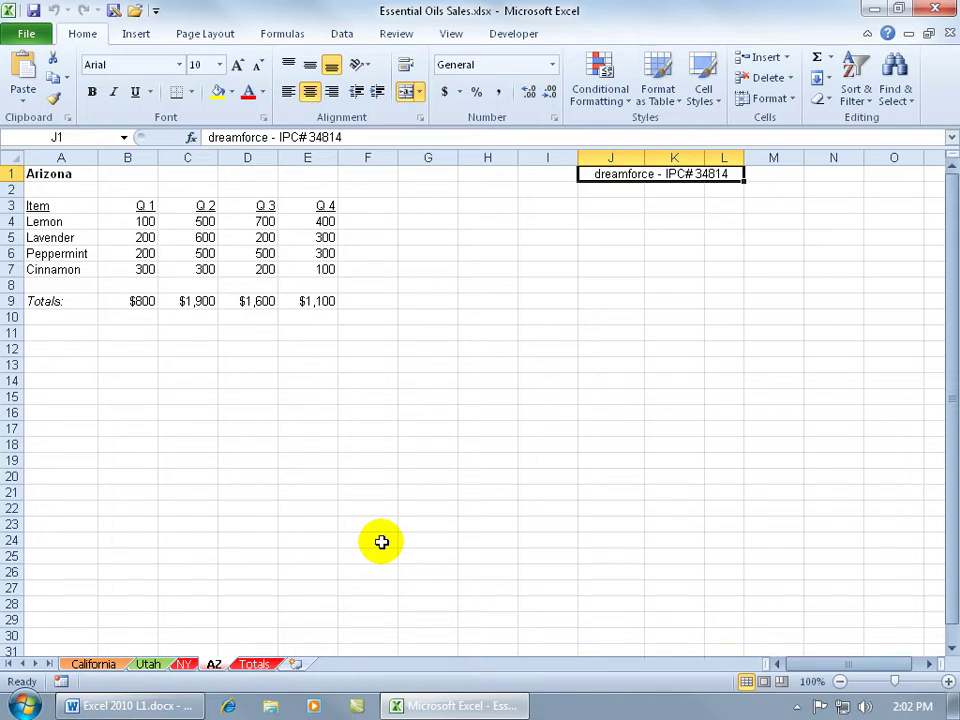
Open DF Expanded Payroll Columns.xlsx from the recent list, then return to Essential Oils Sales.xlsx
{"action": "left_click", "coordinate": [440, 706]}
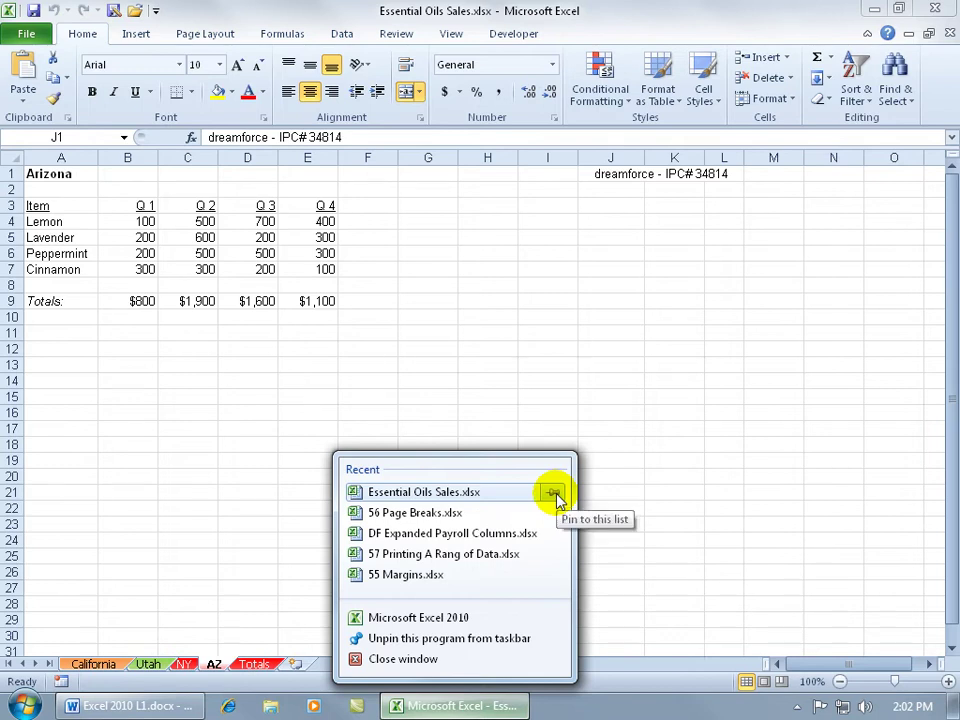
{"action": "left_click", "coordinate": [497, 536]}
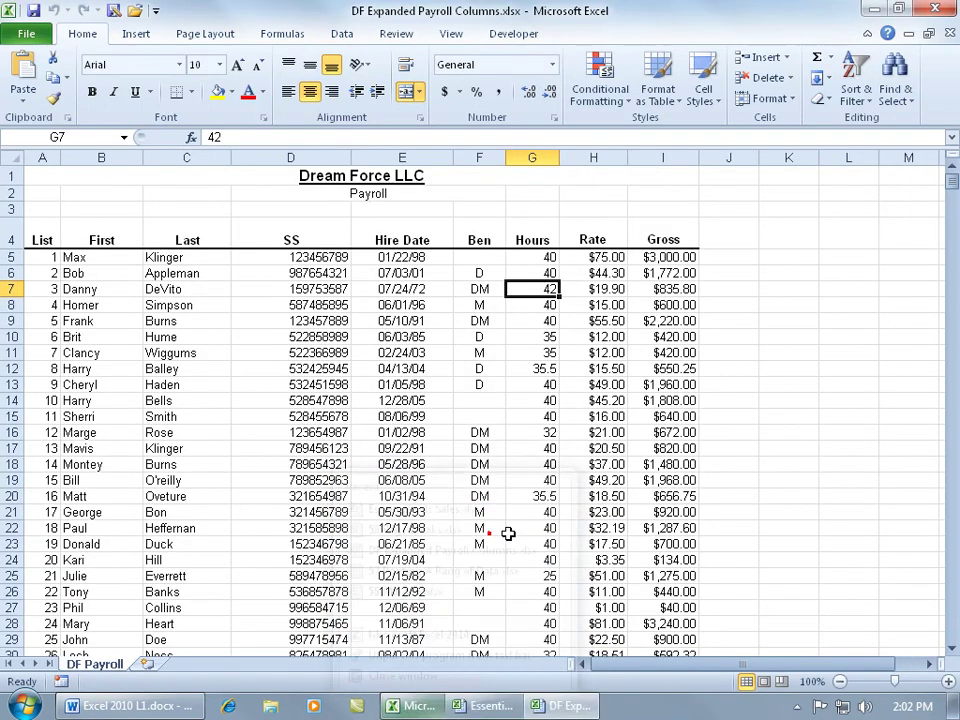
{"action": "left_click", "coordinate": [465, 707]}
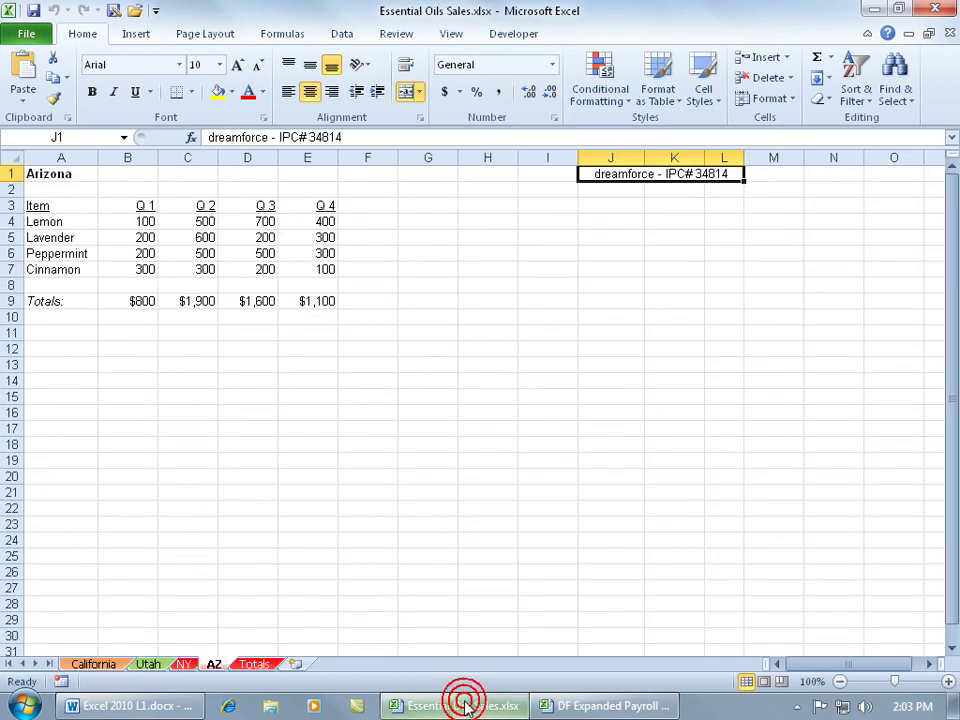
Copy AZ into DF Expanded Payroll Columns.xlsx, then close that workbook with Don't Save
{"action": "right_click", "coordinate": [214, 663]}
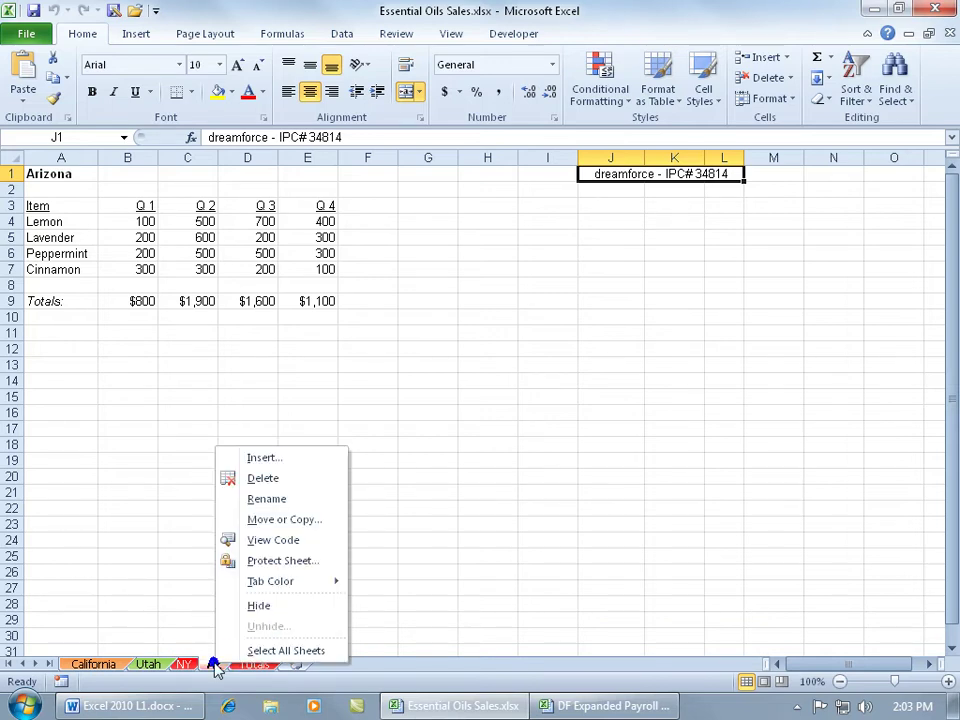
{"action": "left_click", "coordinate": [283, 521]}
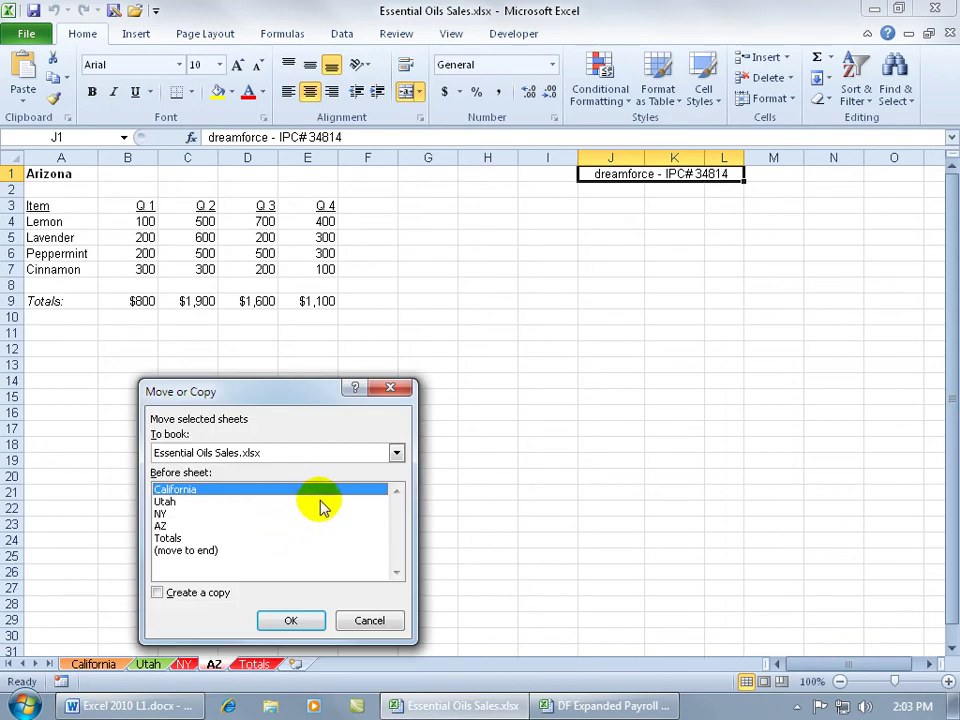
{"action": "left_click", "coordinate": [396, 453]}
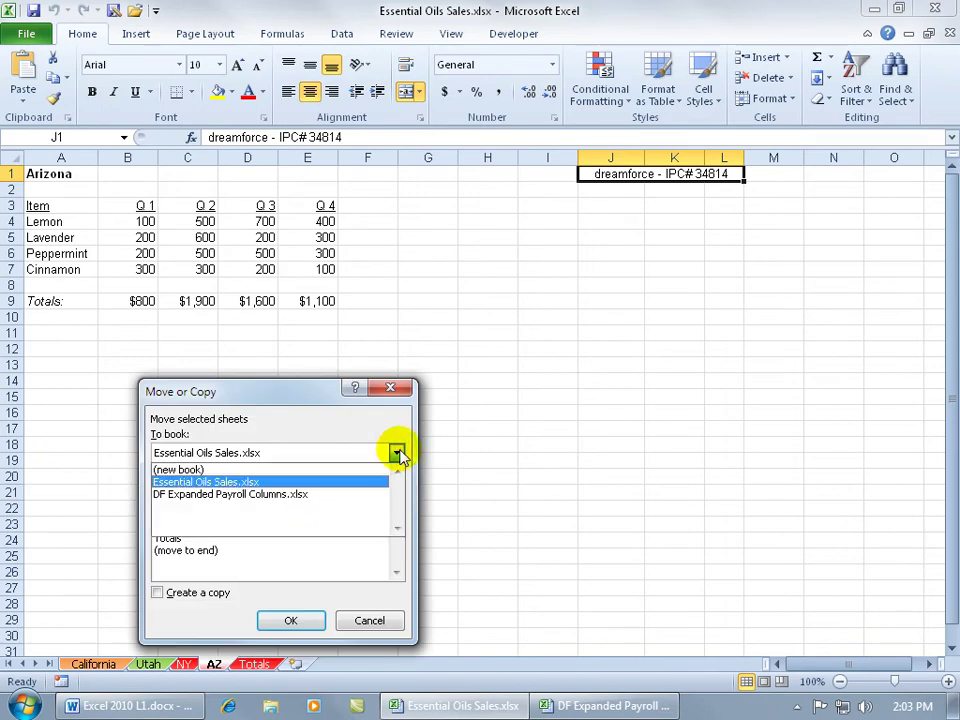
{"action": "left_click", "coordinate": [342, 495]}
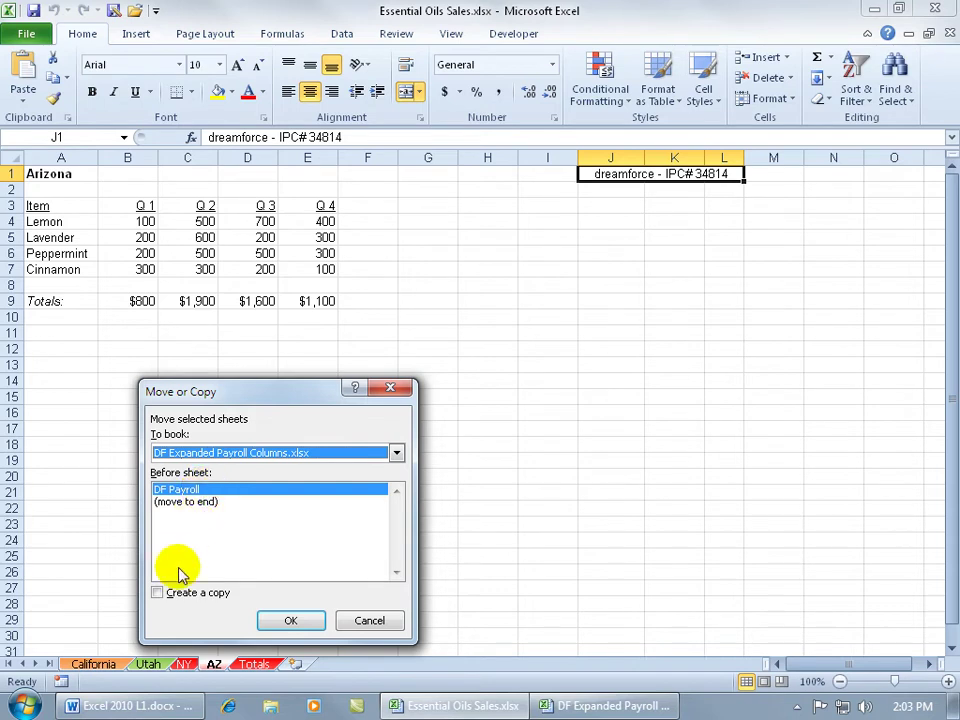
{"action": "left_click", "coordinate": [157, 593]}
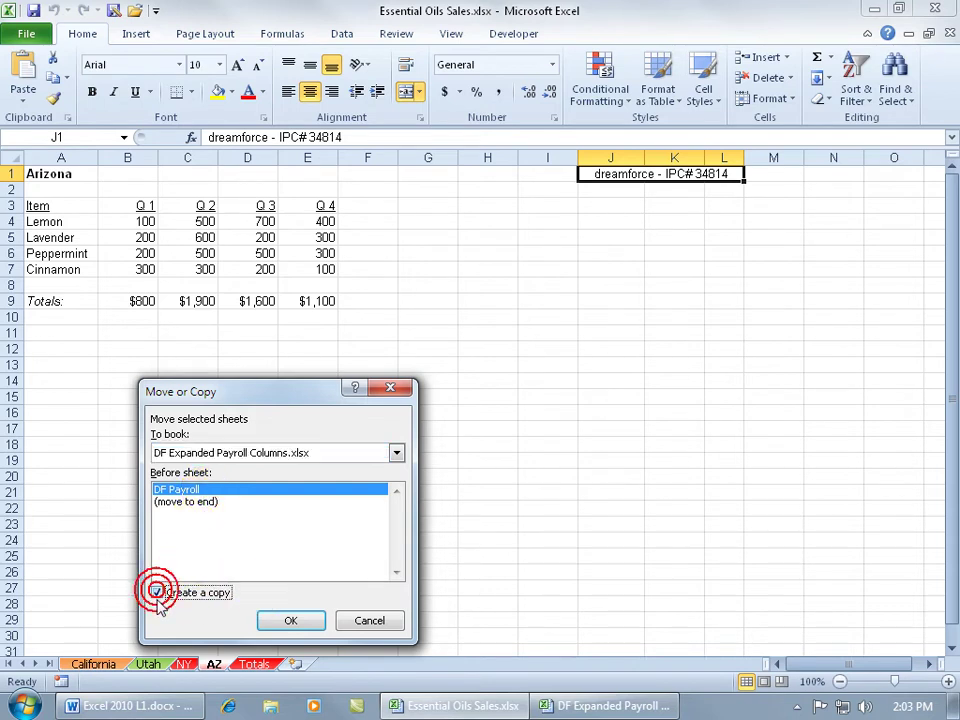
{"action": "left_click", "coordinate": [290, 620]}
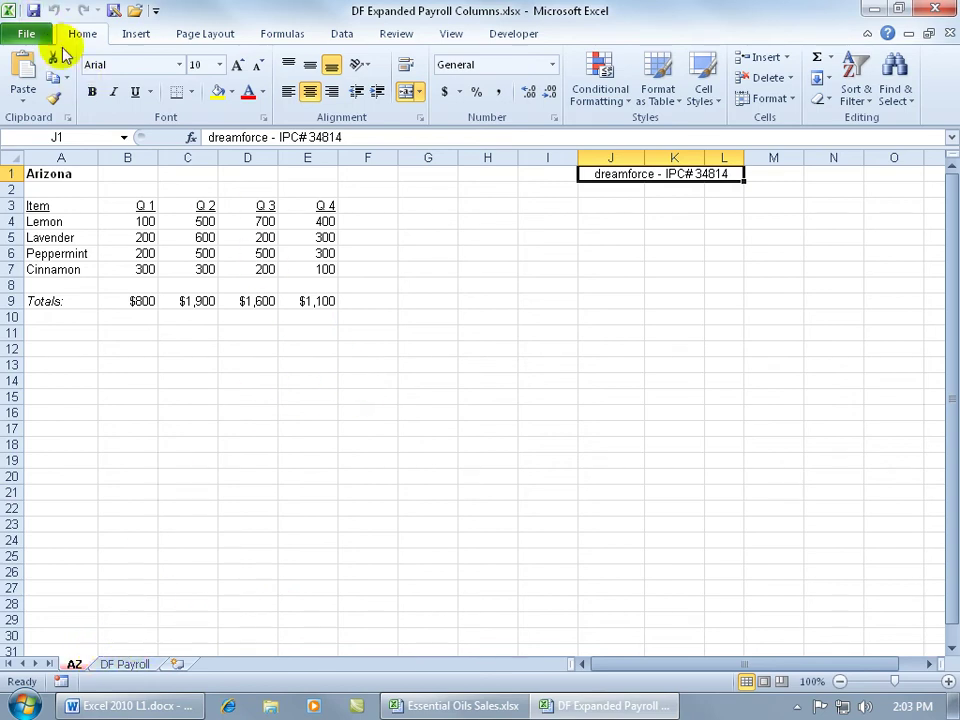
{"action": "left_click", "coordinate": [950, 36]}
{"action": "left_click", "coordinate": [480, 379]}
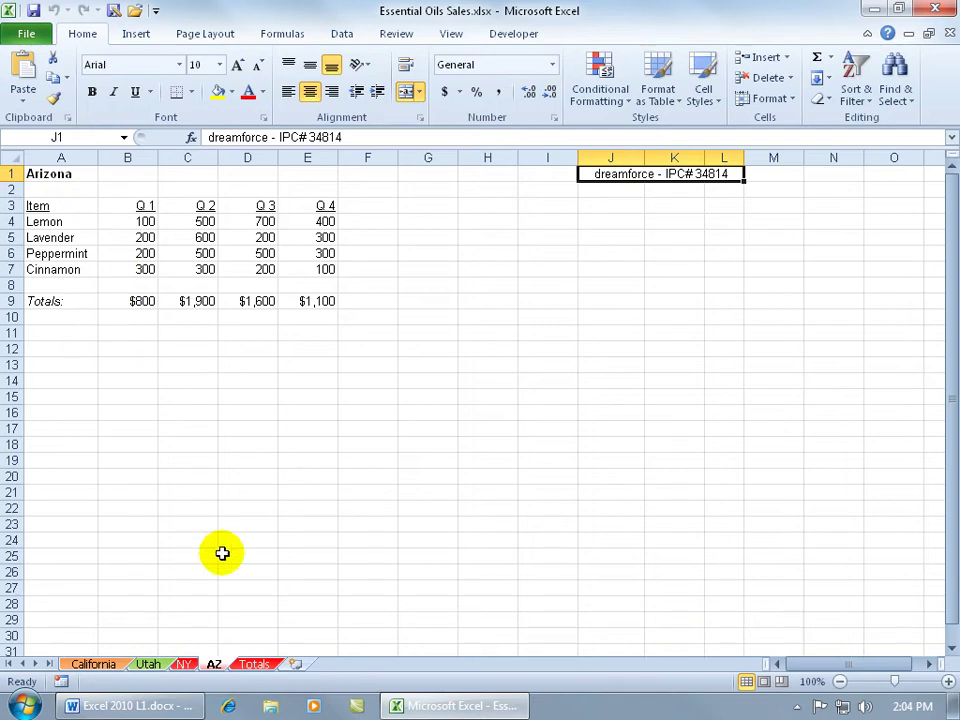
Create a copy of the AZ sheet placed before the Totals sheet
{"action": "right_click", "coordinate": [216, 666]}
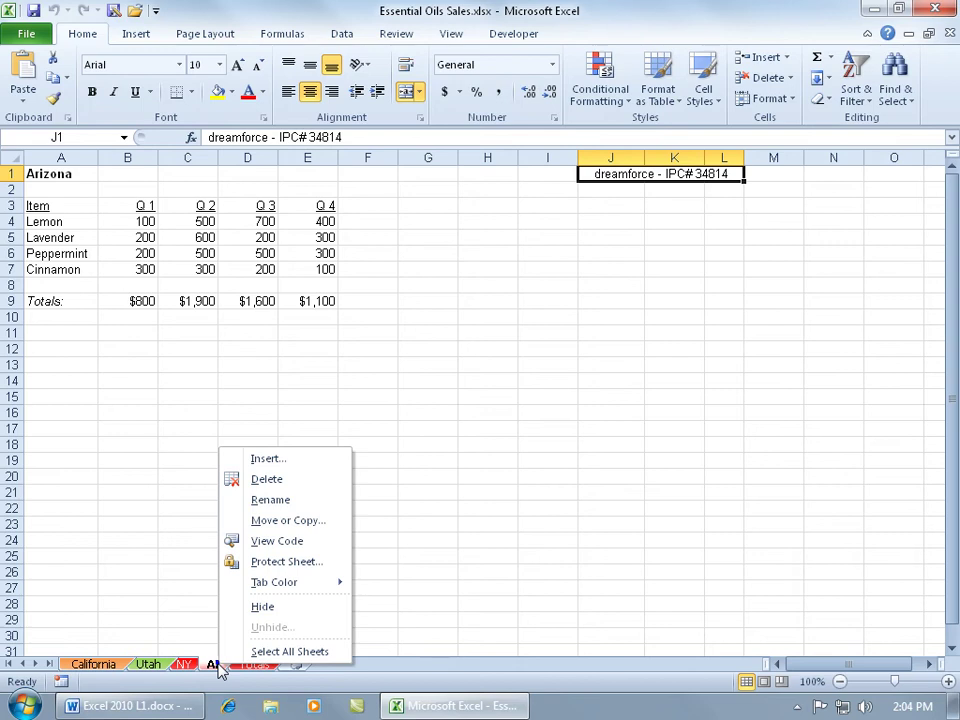
{"action": "left_click", "coordinate": [290, 521]}
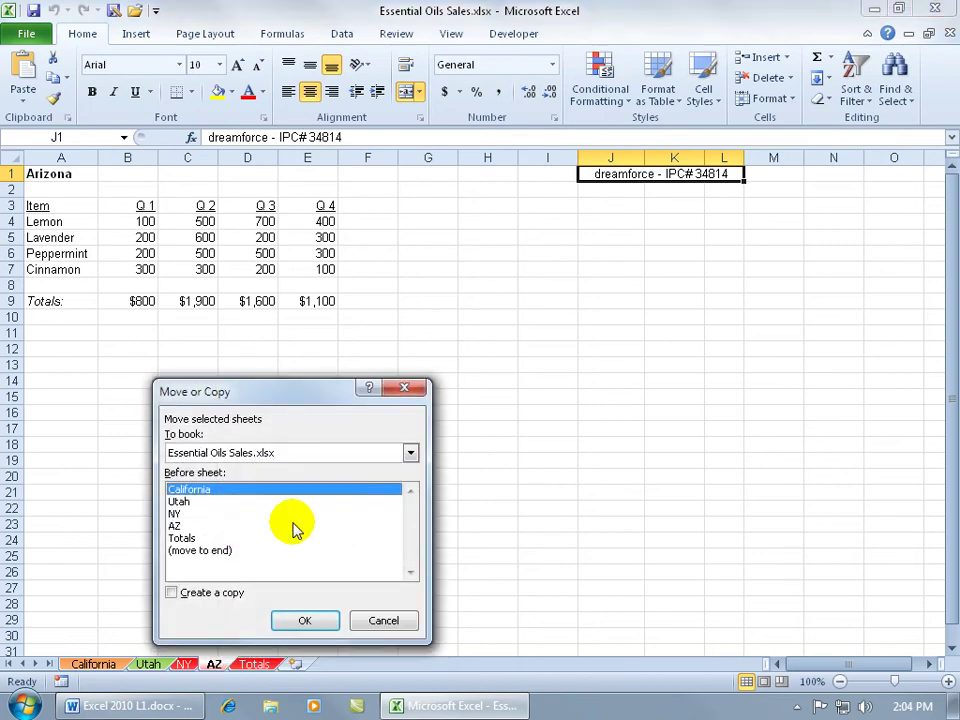
{"action": "left_click", "coordinate": [193, 597]}
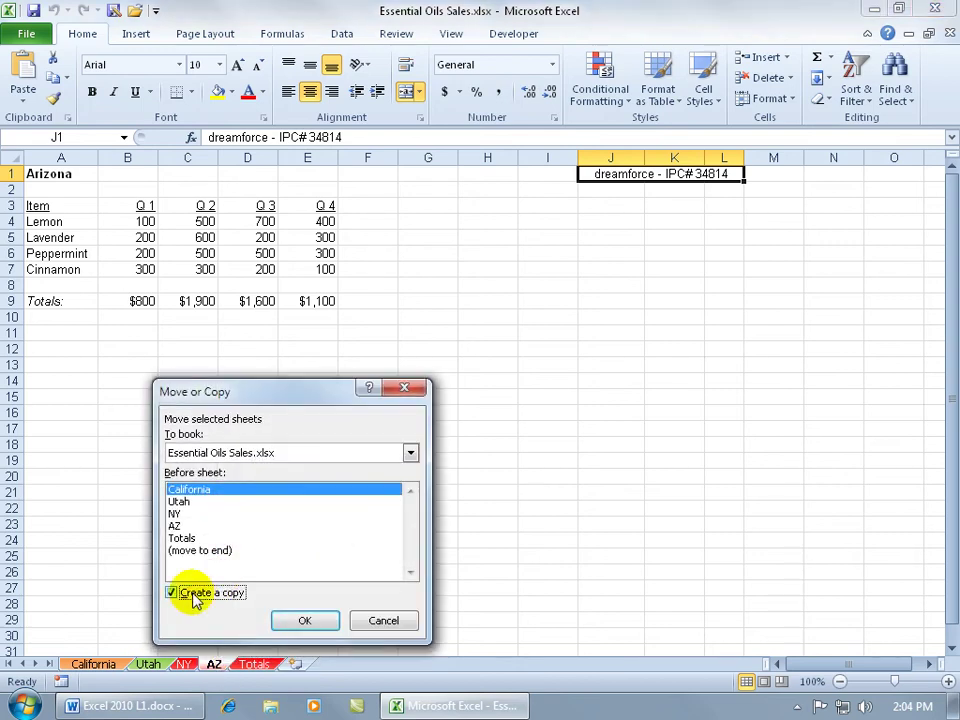
{"action": "left_click", "coordinate": [200, 540]}
{"action": "left_click", "coordinate": [305, 620]}
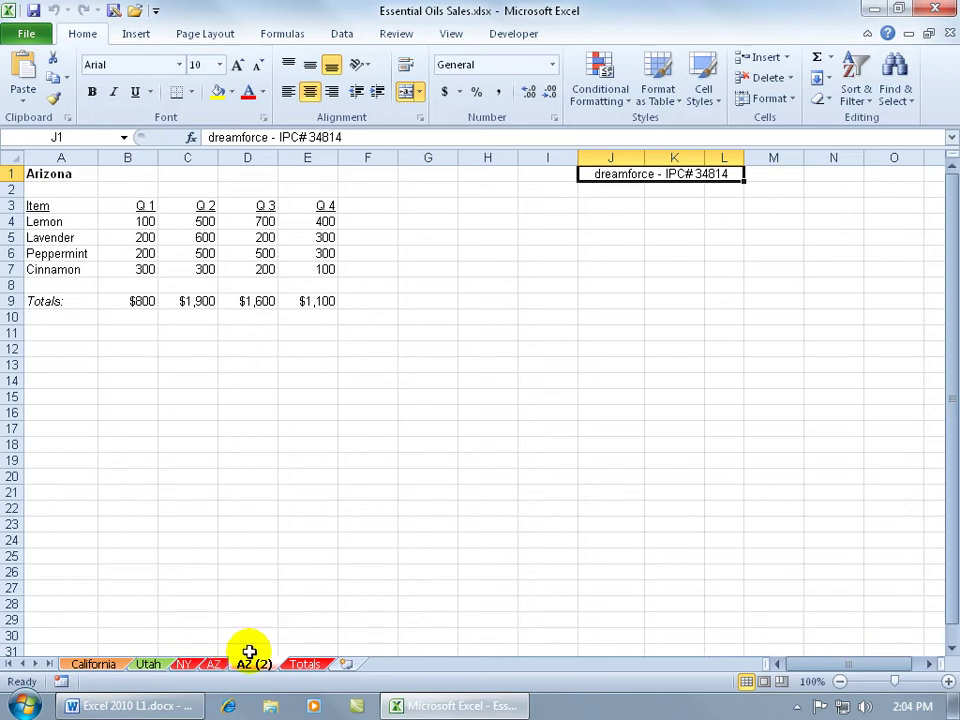
Rename the AZ (2) copy to Georgia and change its A1 title to Georgia
{"action": "double_click", "coordinate": [256, 665]}
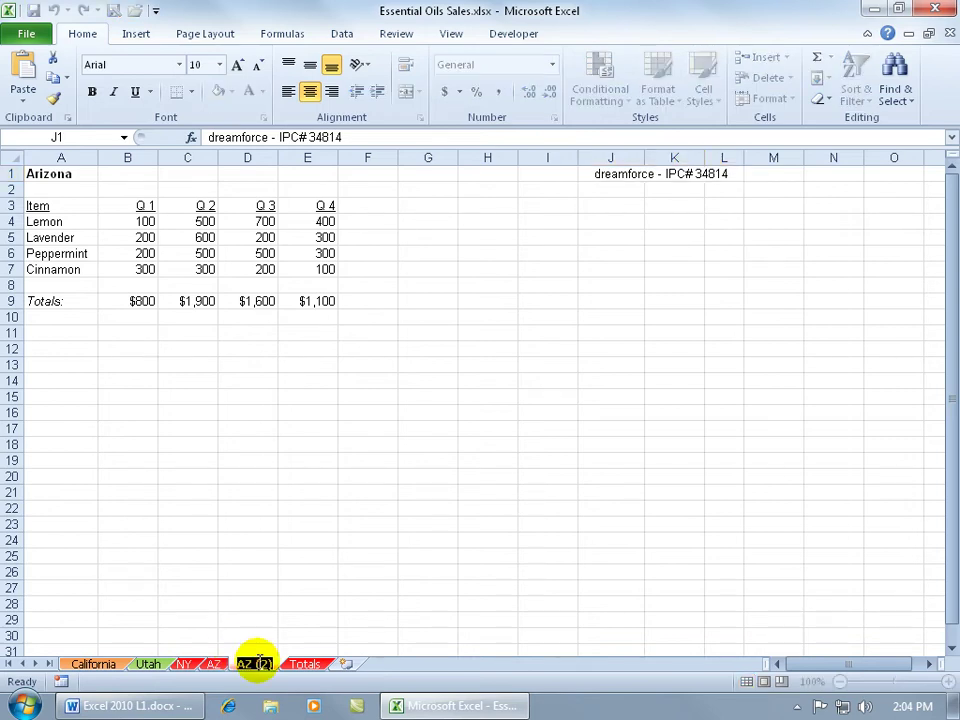
{"action": "type", "text": "Georgia"}
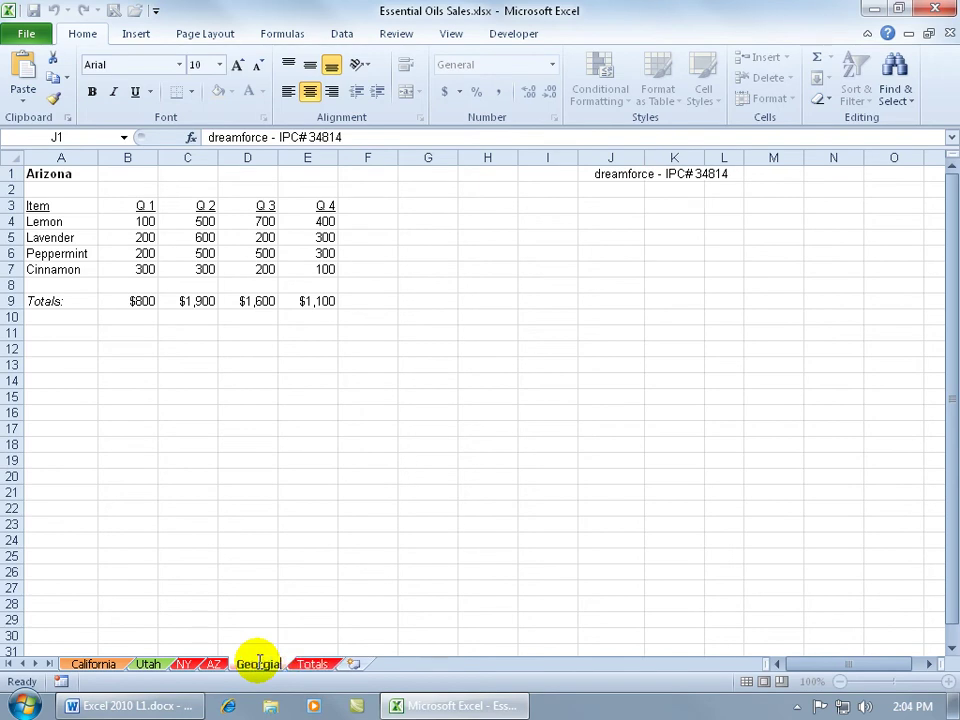
{"action": "key", "text": "Return"}
{"action": "left_click", "coordinate": [50, 173]}
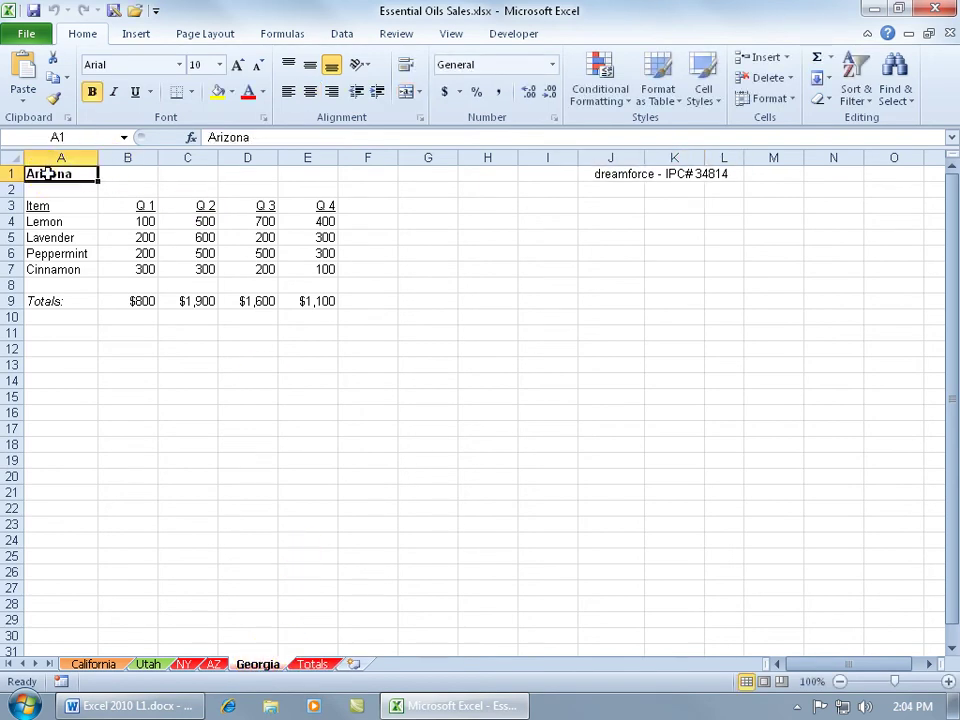
{"action": "type", "text": "Georgia"}
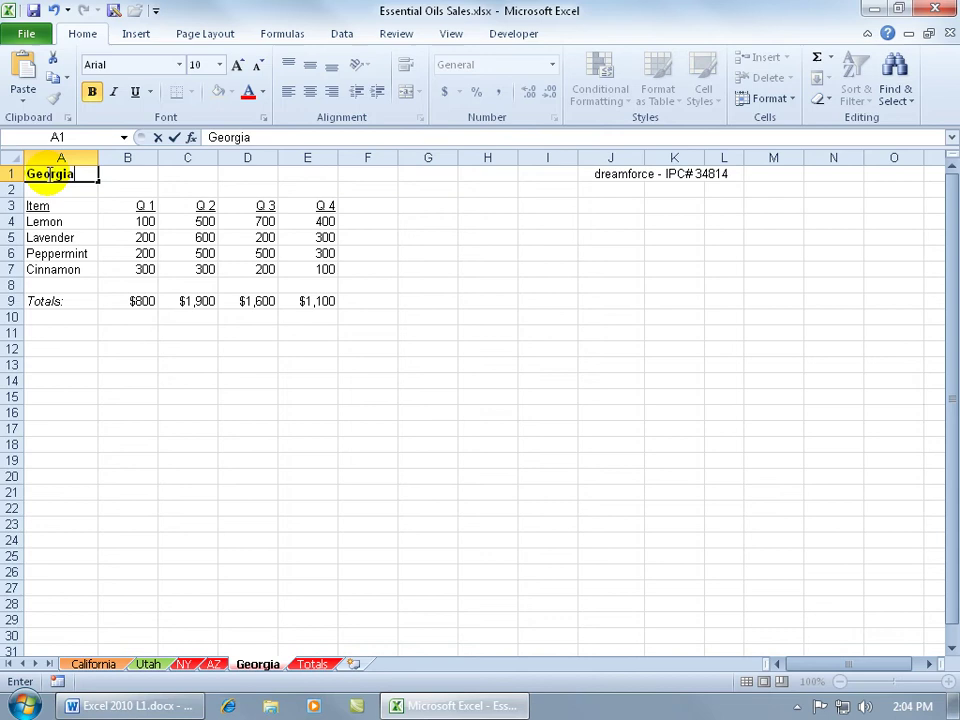
{"action": "key", "text": "Return"}
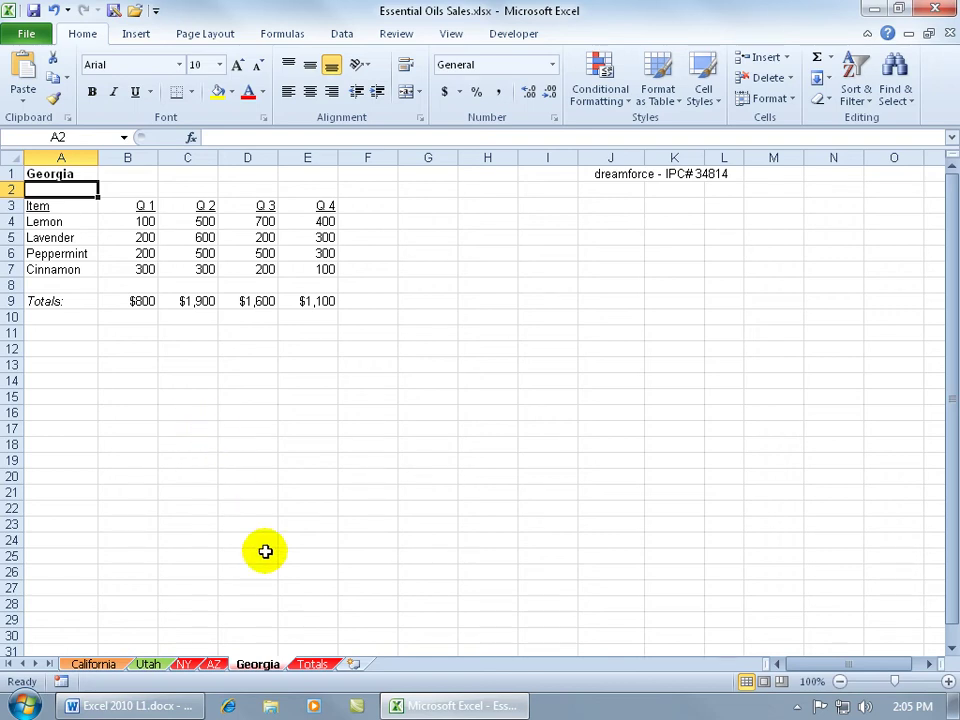
Delete the Georgia sheet permanently, then switch back to the AZ sheet
{"action": "right_click", "coordinate": [256, 667]}
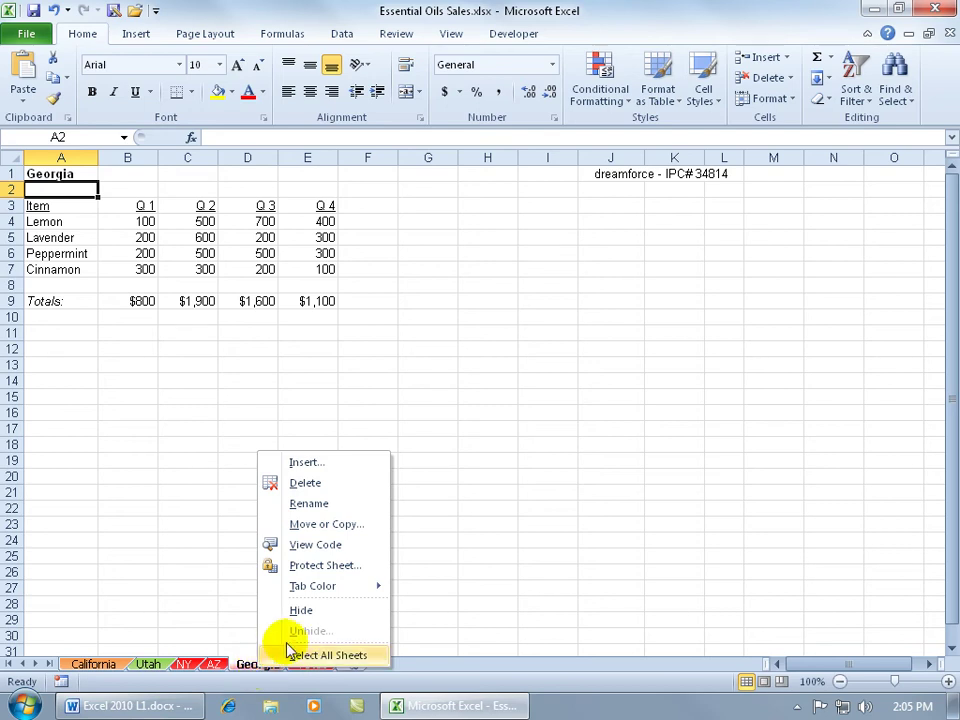
{"action": "left_click", "coordinate": [316, 486]}
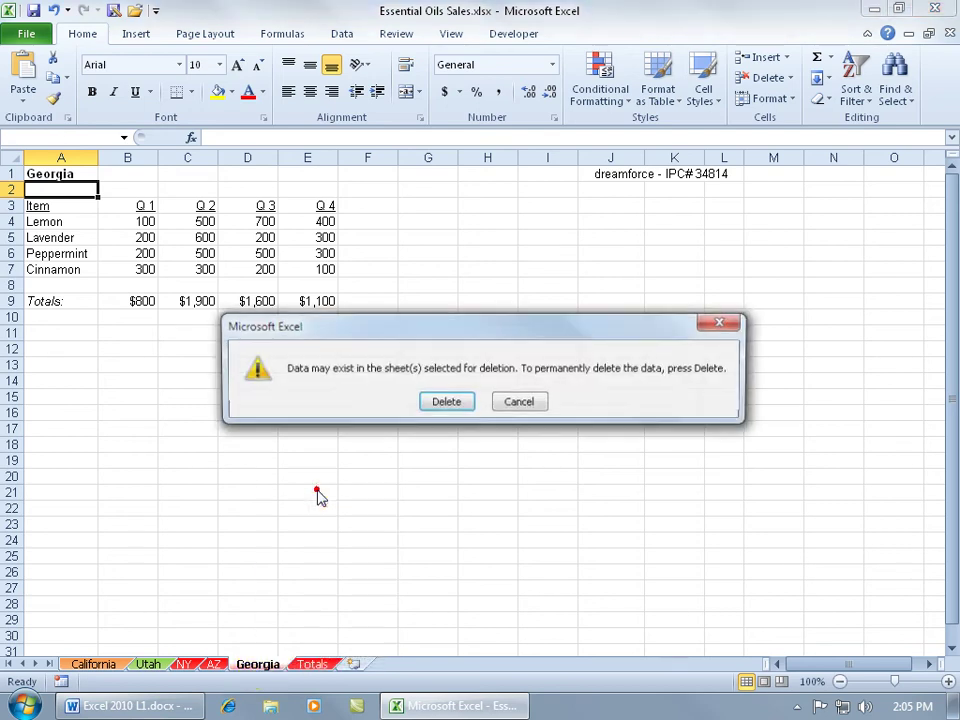
{"action": "left_click", "coordinate": [446, 403]}
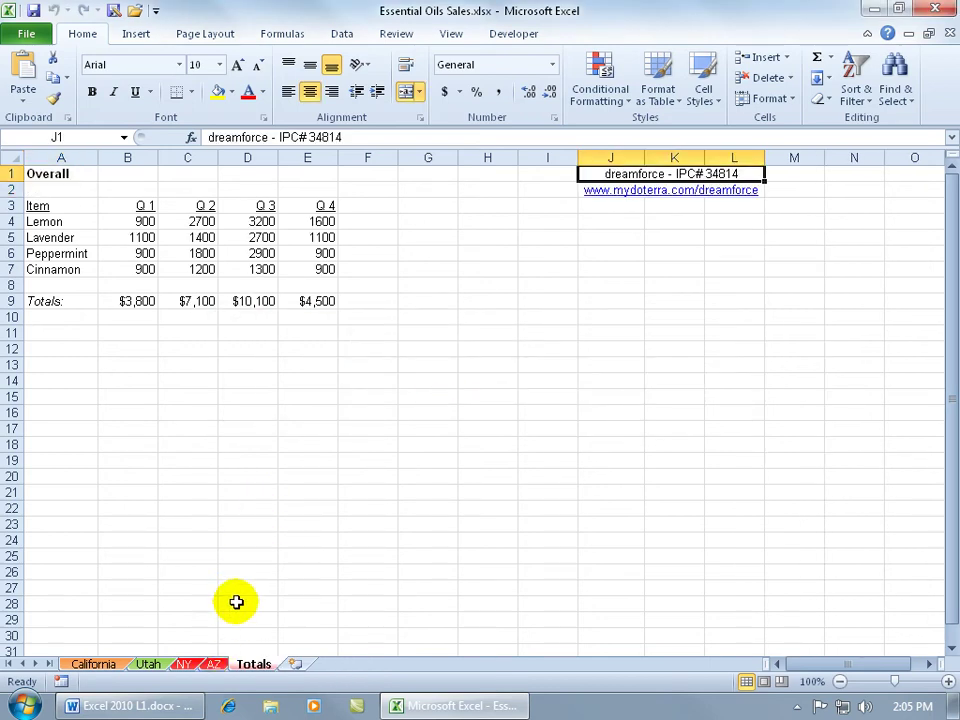
{"action": "left_click", "coordinate": [214, 665]}
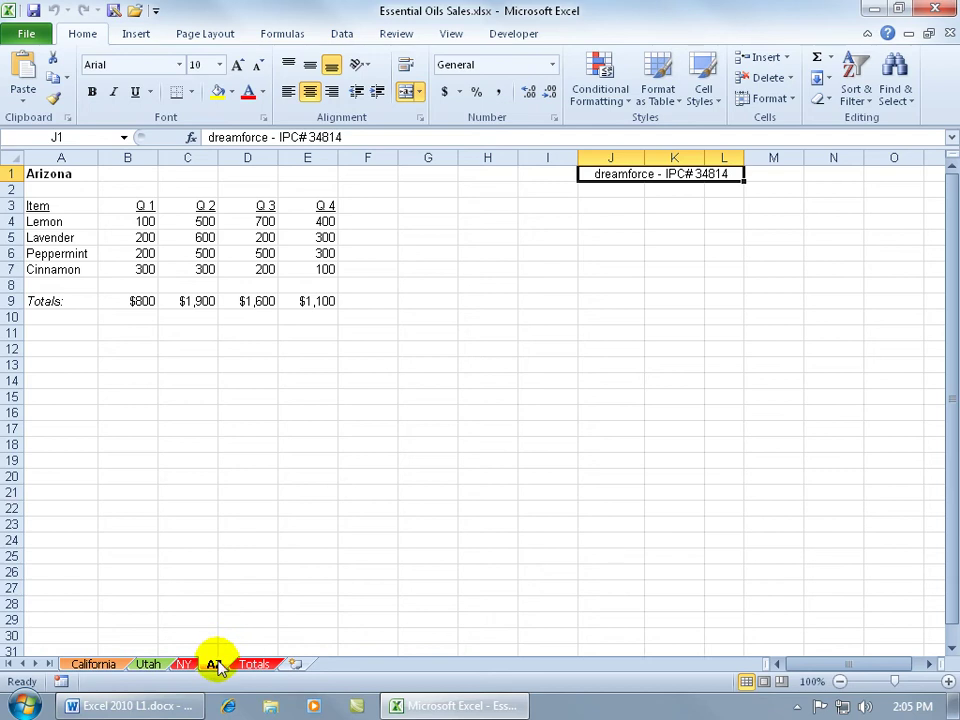
Ctrl-drag the AZ tab to create an AZ (2) copy right after California
{"action": "left_click_drag", "start_coordinate": [218, 672], "coordinate": [269, 648]}
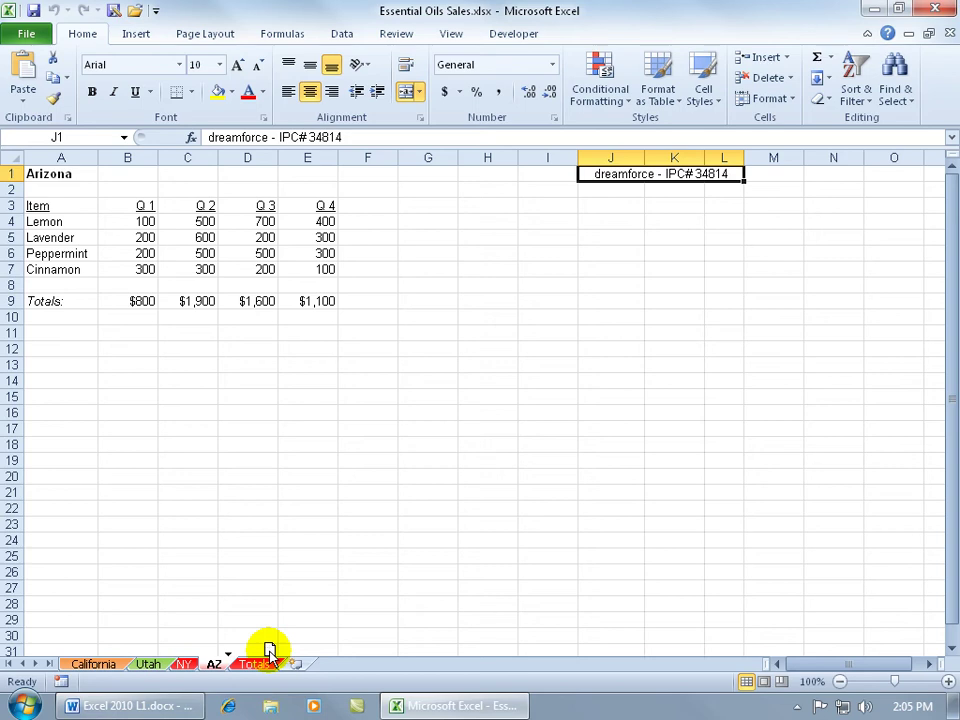
{"action": "left_click_drag", "start_coordinate": [269, 648], "coordinate": [246, 644]}
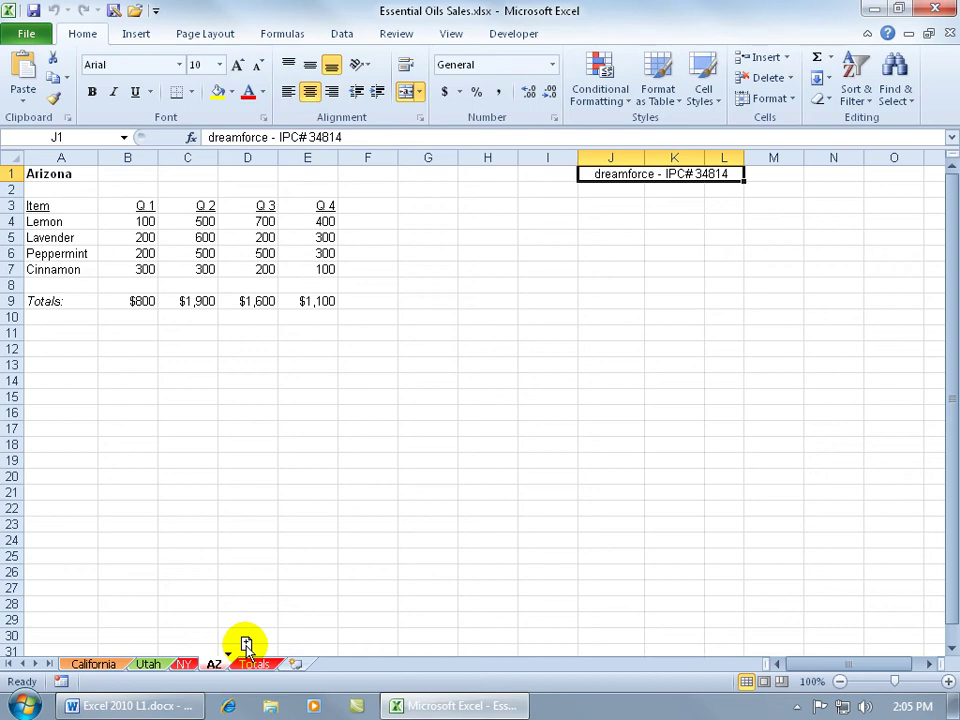
{"action": "mouse_move", "coordinate": [246, 644]}
{"action": "left_mouse_down"}
{"action": "mouse_move", "coordinate": [137, 645]}
{"action": "mouse_move", "coordinate": [152, 647]}
{"action": "left_mouse_up"}
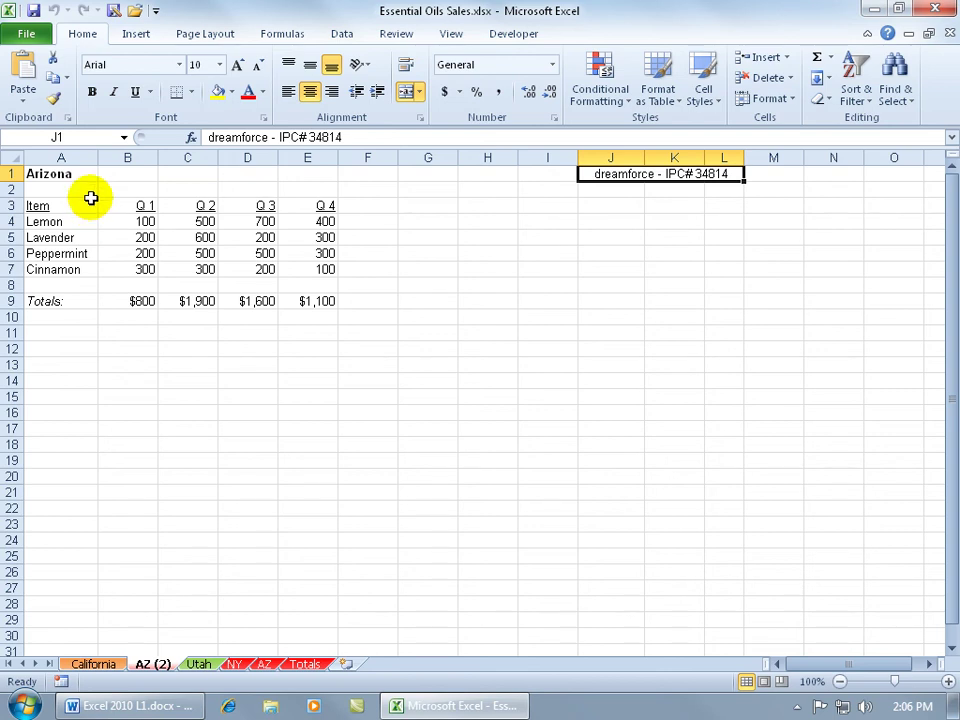
Delete the AZ (2) sheet, confirming the deletion
{"action": "right_click", "coordinate": [152, 666]}
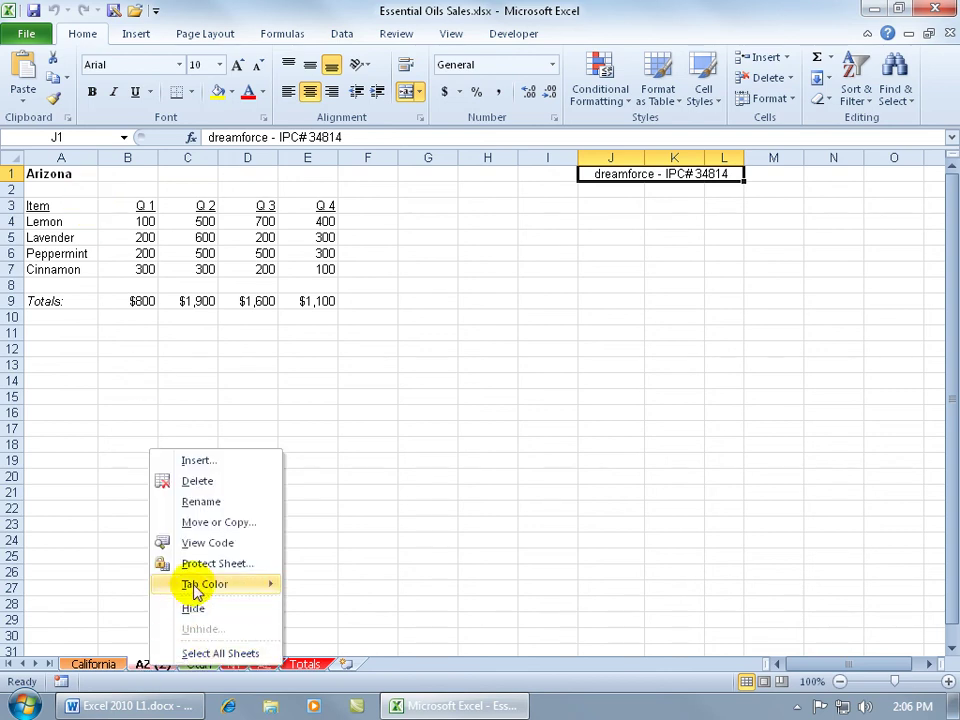
{"action": "left_click", "coordinate": [207, 482]}
{"action": "left_click", "coordinate": [442, 402]}
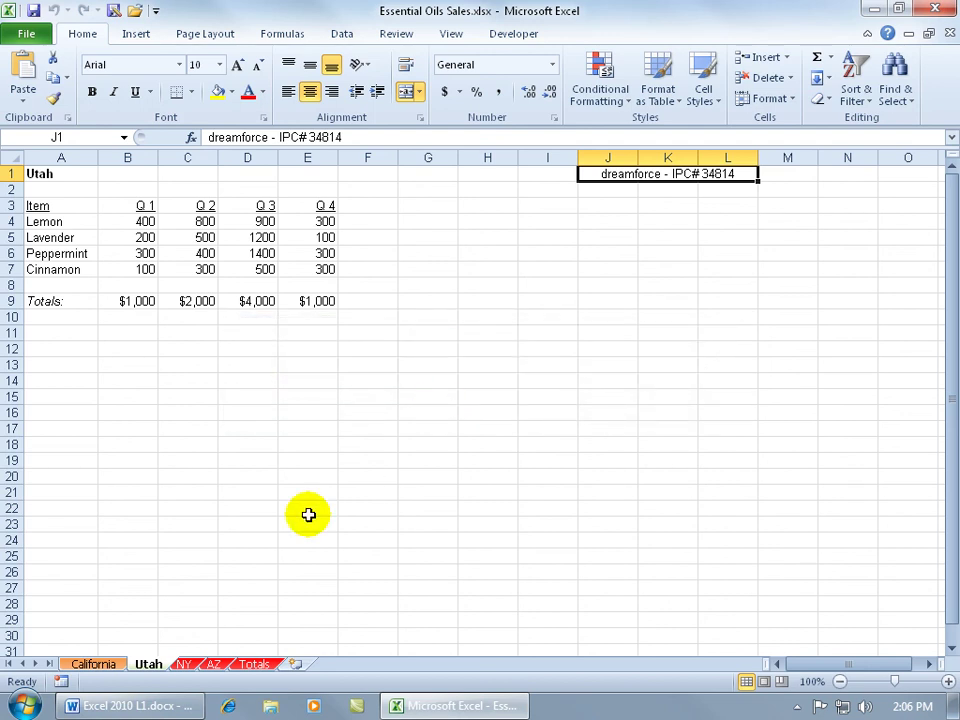
Insert blank Sheet4 after Totals and blank Sheet5 before the Utah sheet
{"action": "left_click", "coordinate": [295, 664]}
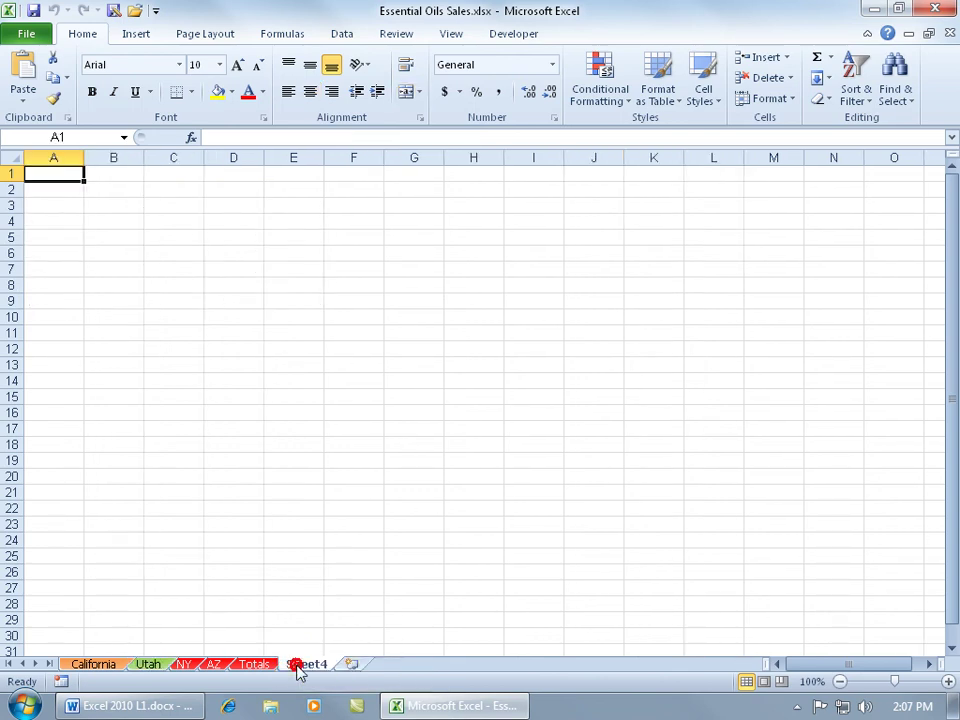
{"action": "right_click", "coordinate": [148, 664]}
{"action": "left_click", "coordinate": [211, 464]}
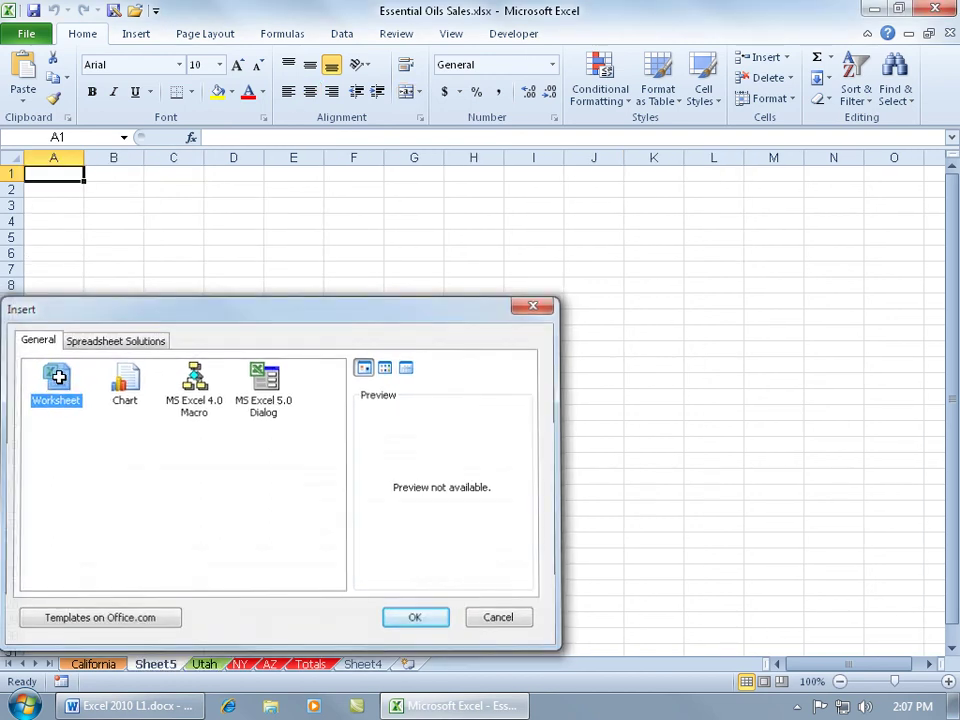
{"action": "key", "text": "Escape"}
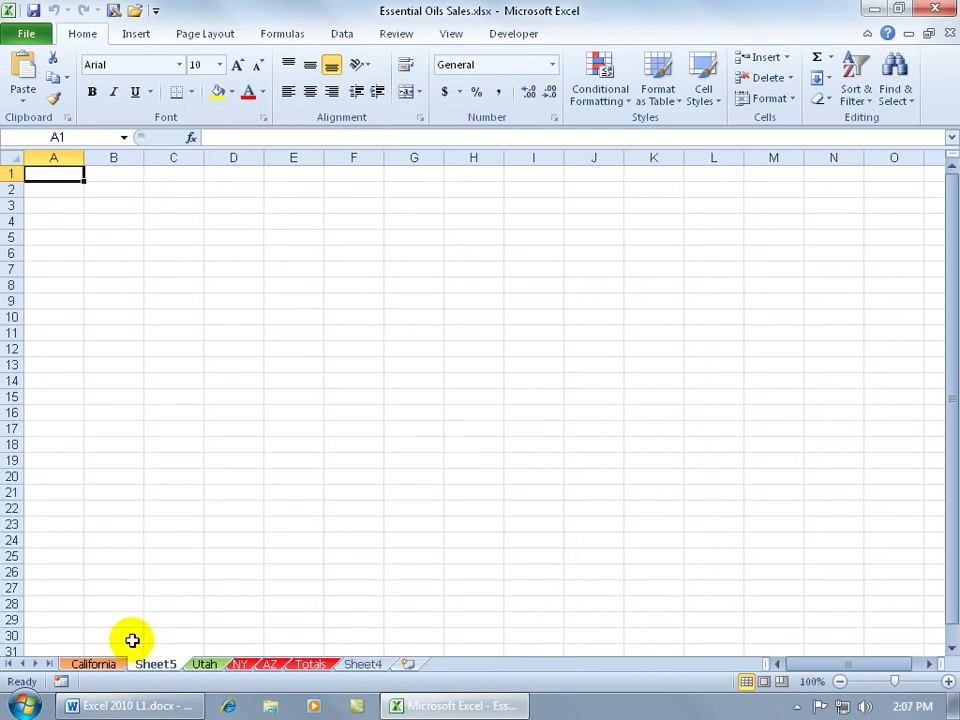